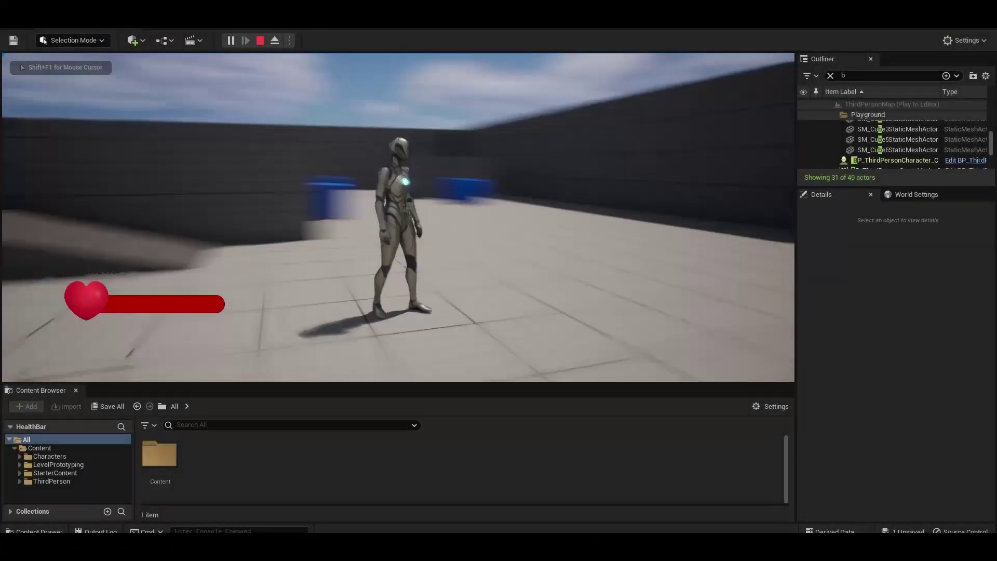
Step: Play-test the level, moving the character around to check the heart health bar and the damage overlay, and end the session
{"action": "key", "text": "d"}
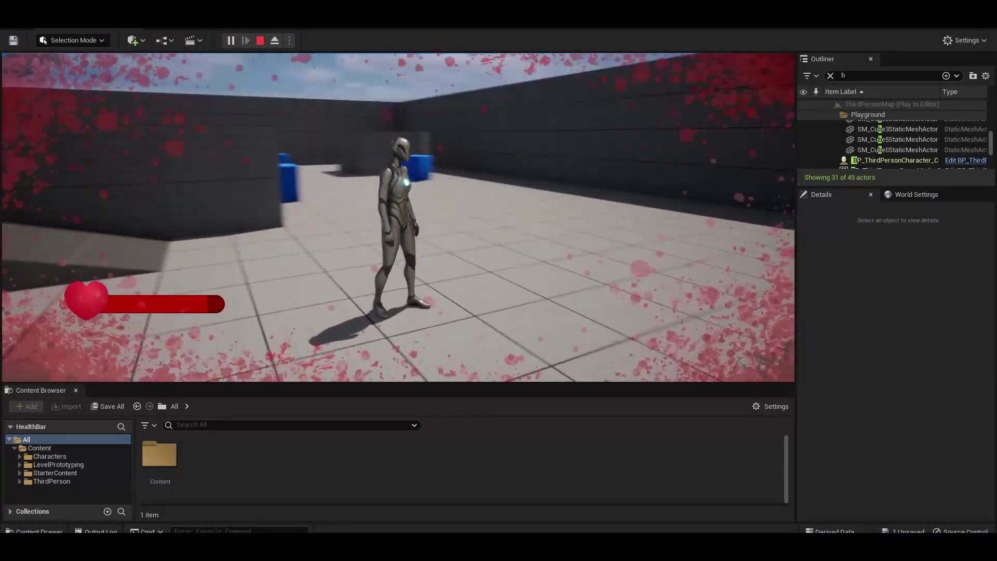
{"action": "key", "text": "w"}
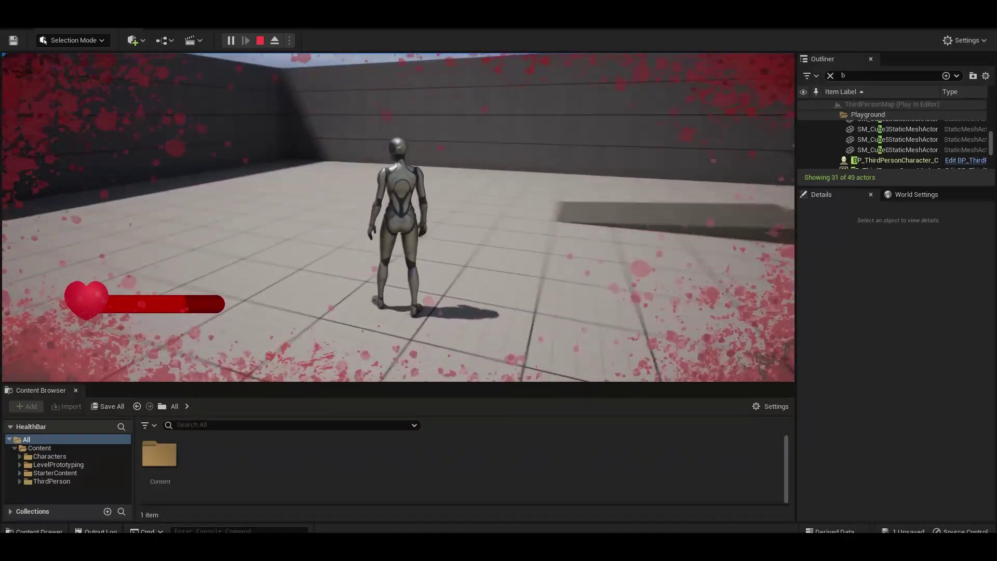
{"action": "key", "text": "s"}
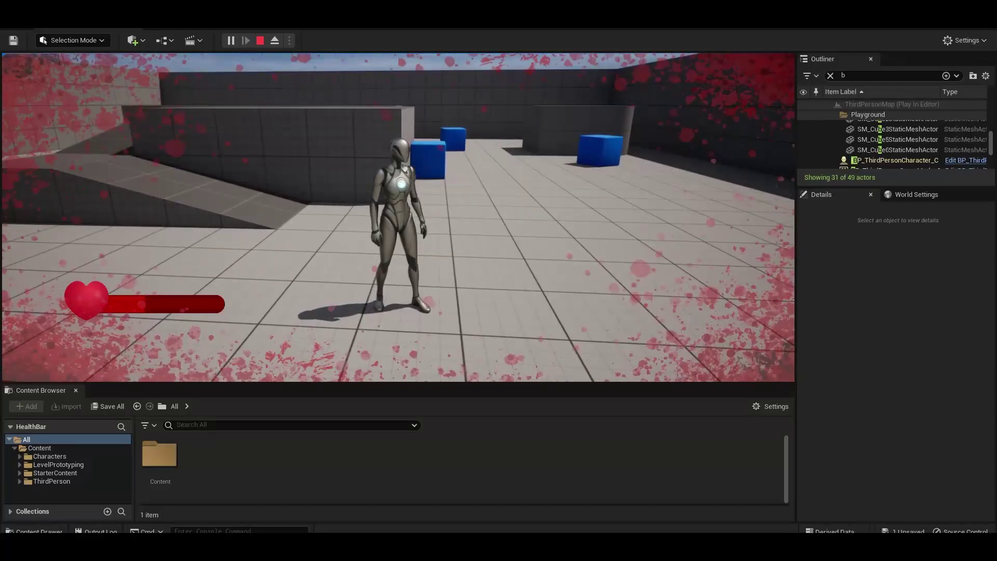
{"action": "key", "text": "w"}
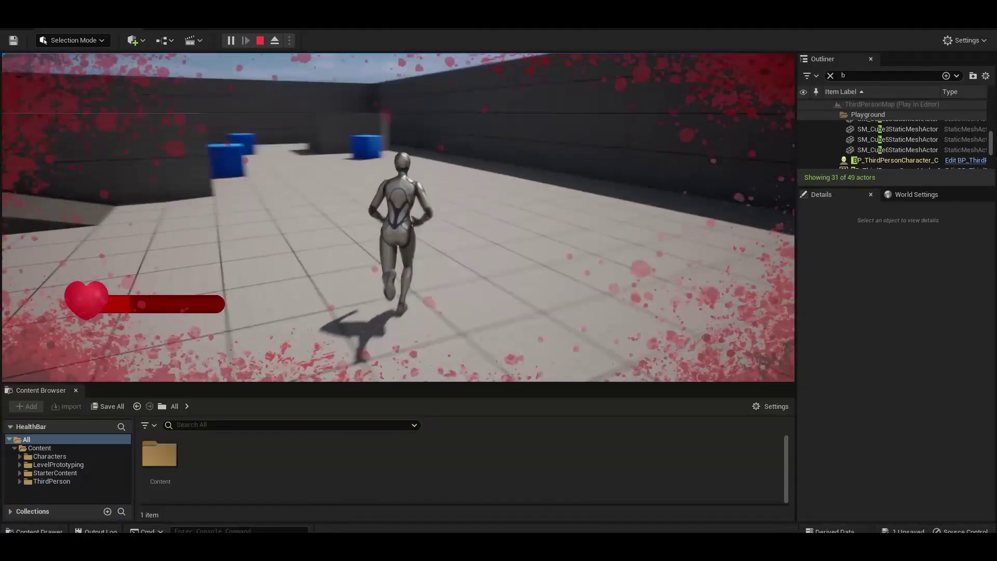
{"action": "key", "text": "Escape"}
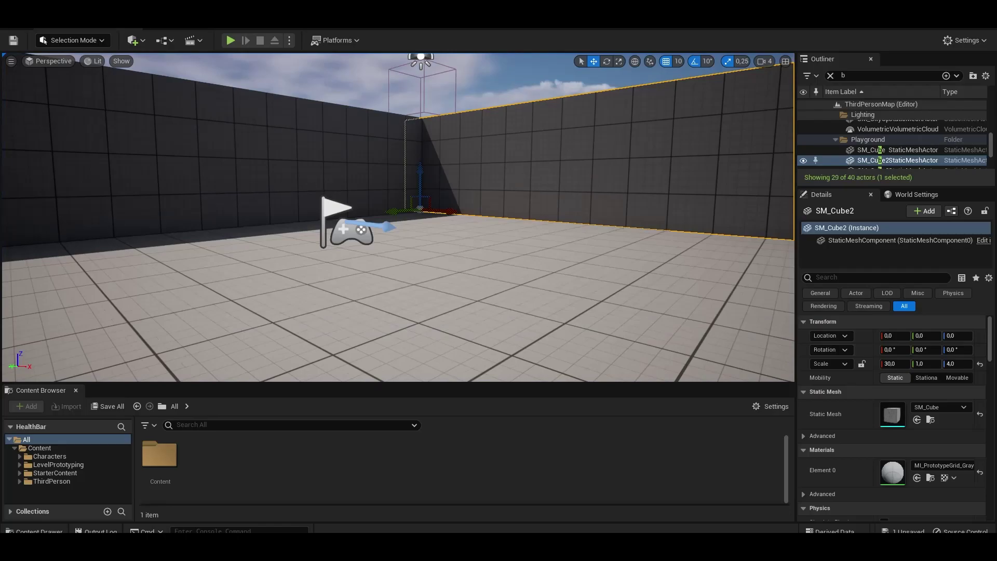
Step: Create a Widget Blueprint based on User Widget in the Content folder, name it HealthBar, and open it
{"action": "right_click", "coordinate": [429, 470]}
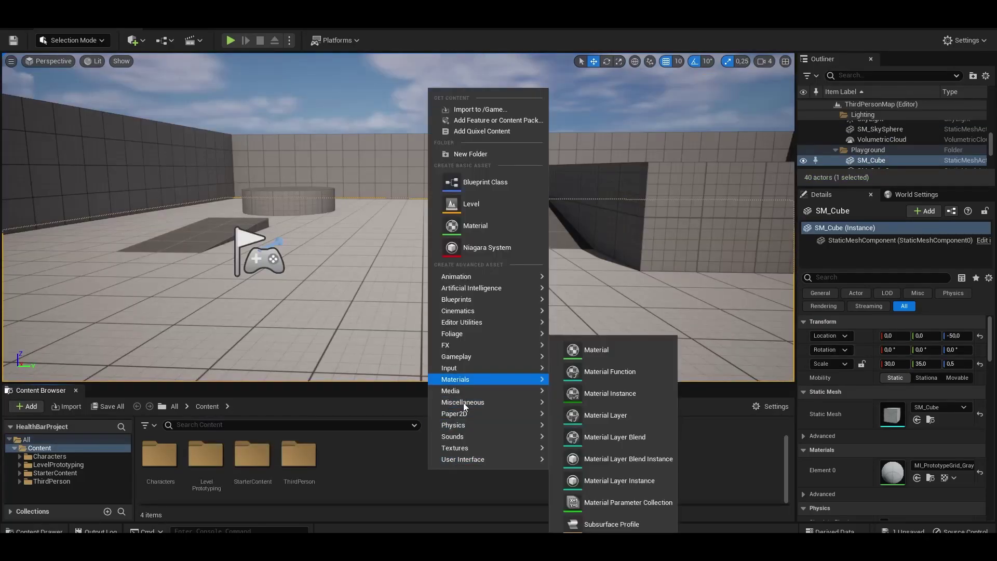
{"action": "mouse_move", "coordinate": [461, 462]}
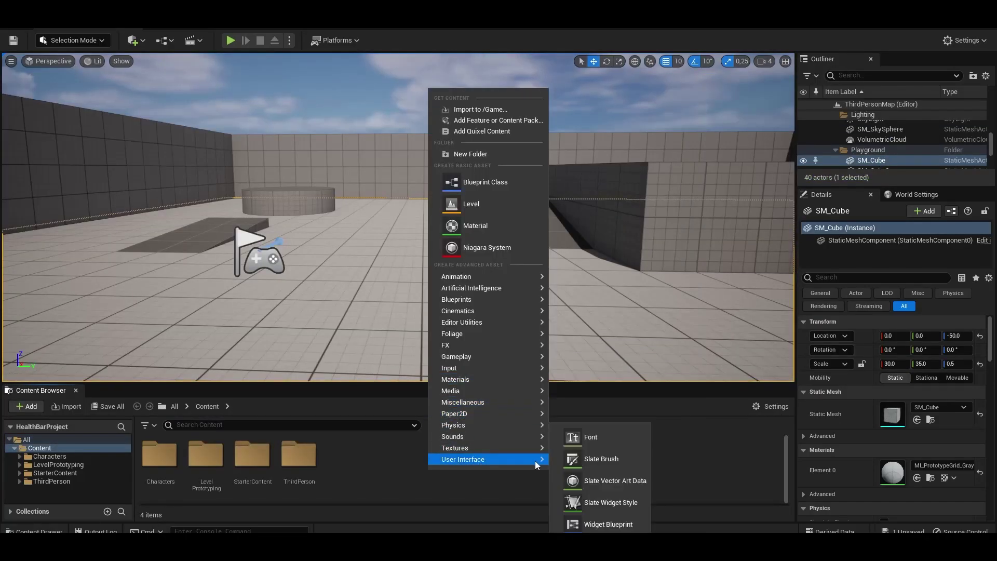
{"action": "left_click", "coordinate": [592, 524]}
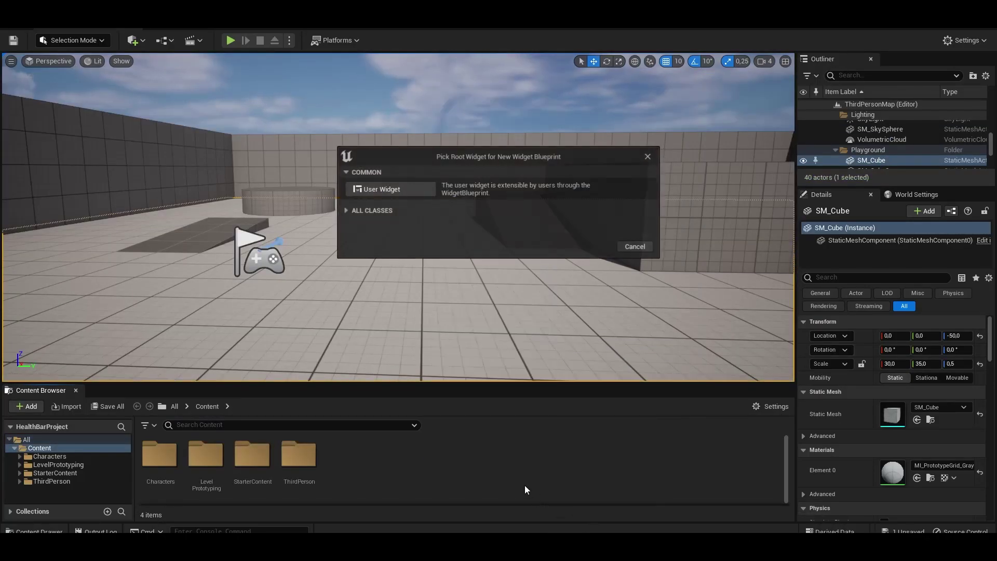
{"action": "left_click", "coordinate": [391, 189]}
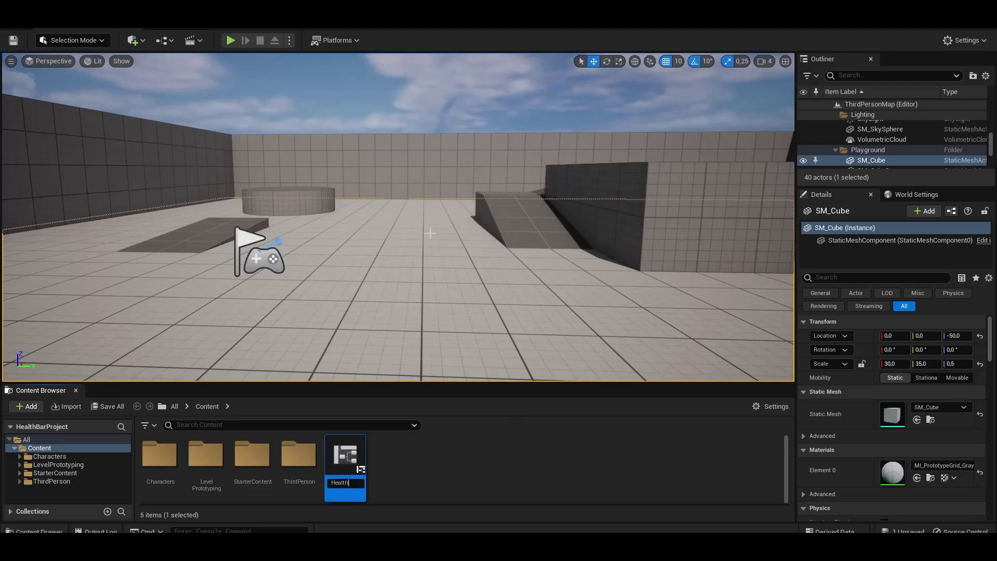
{"action": "key", "text": "Return"}
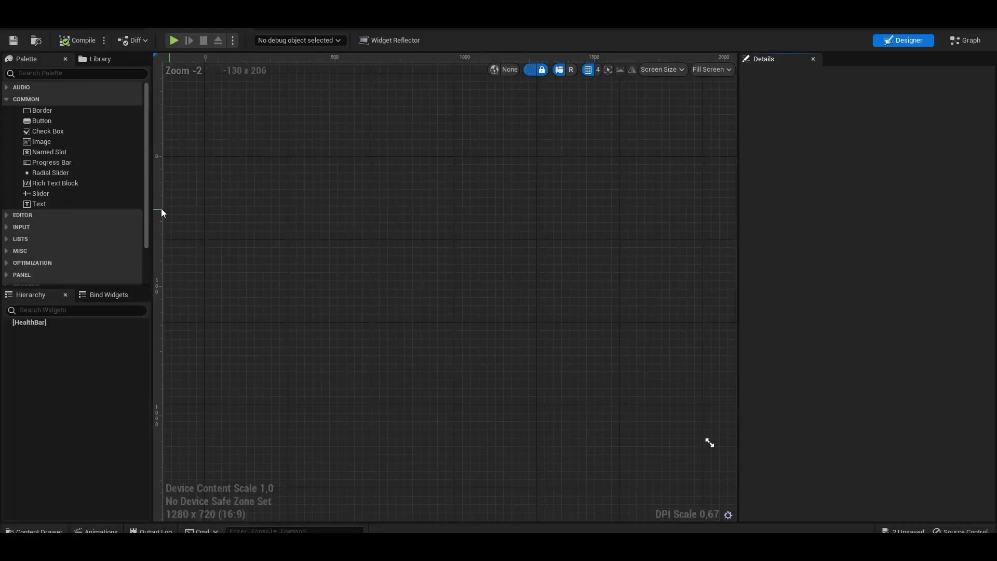
Step: Undo the pasted clipboard contents and add a Canvas Panel under the HealthBar root
{"action": "key", "text": "ctrl+z"}
{"action": "left_click", "coordinate": [79, 325]}
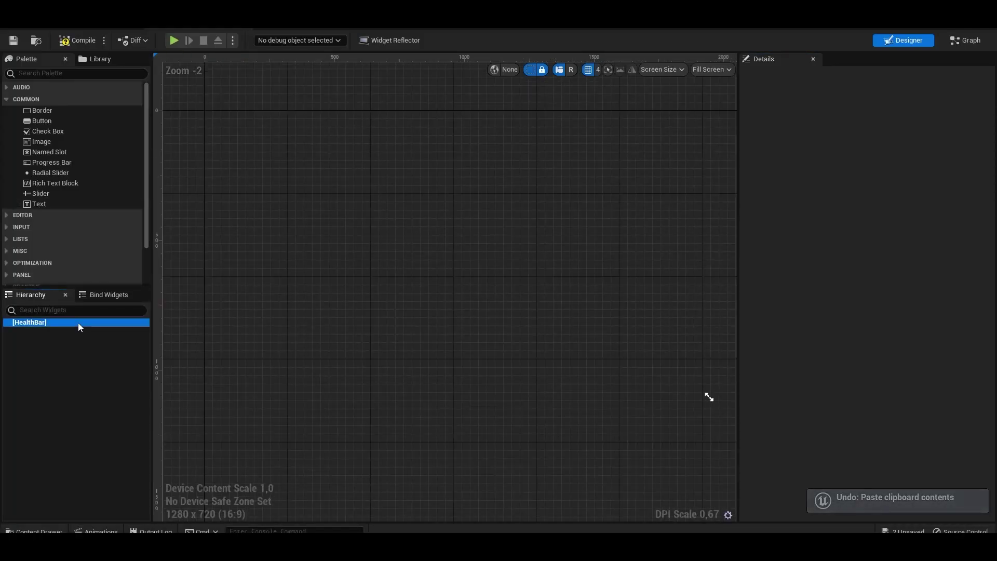
{"action": "left_click", "coordinate": [59, 73]}
{"action": "type", "text": "canvas"}
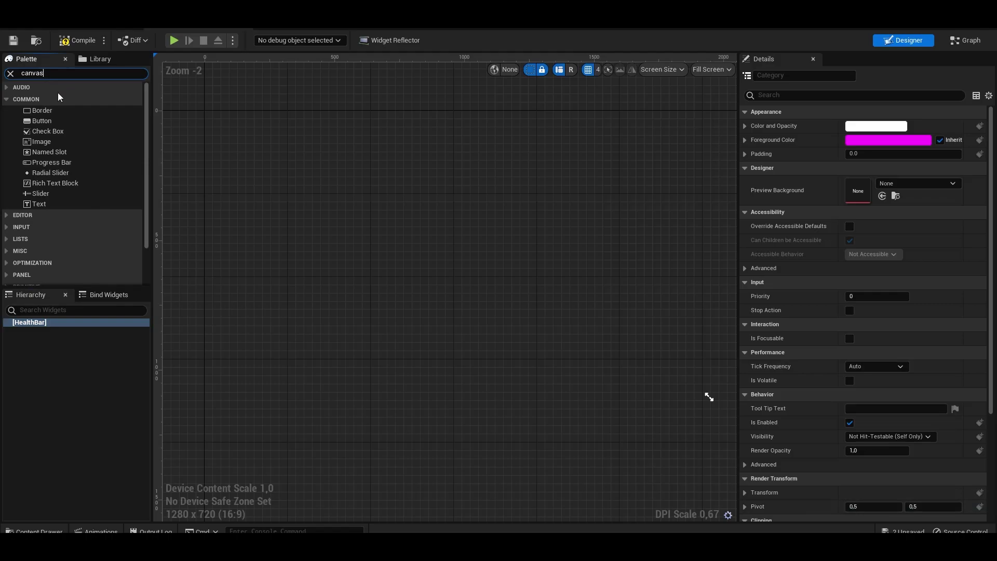
{"action": "mouse_move", "coordinate": [61, 98]}
{"action": "left_mouse_down"}
{"action": "mouse_move", "coordinate": [57, 338]}
{"action": "mouse_move", "coordinate": [59, 324]}
{"action": "left_mouse_up"}
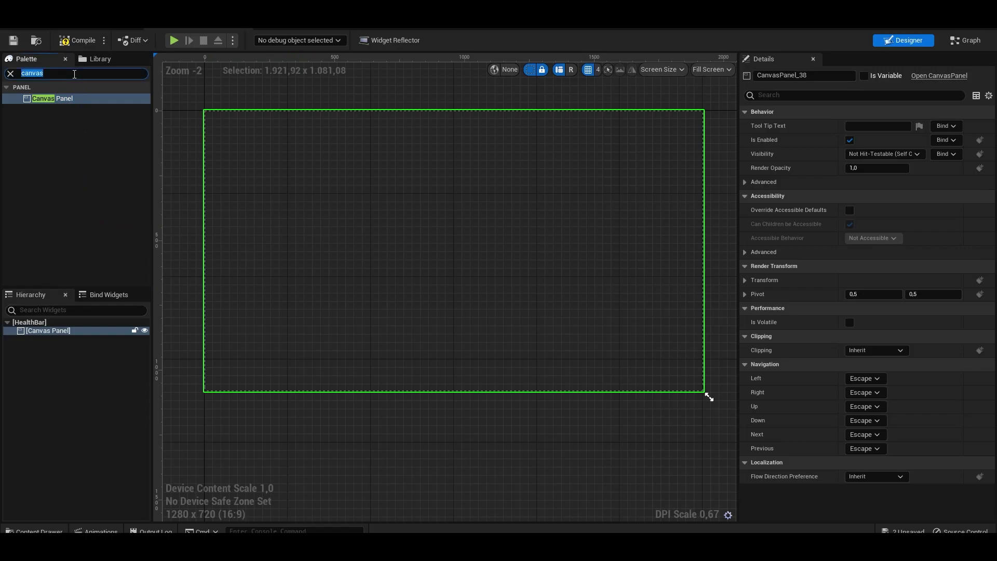
Step: Add a Progress Bar to the Canvas Panel and place an Image widget on the canvas
{"action": "type", "text": "progr"}
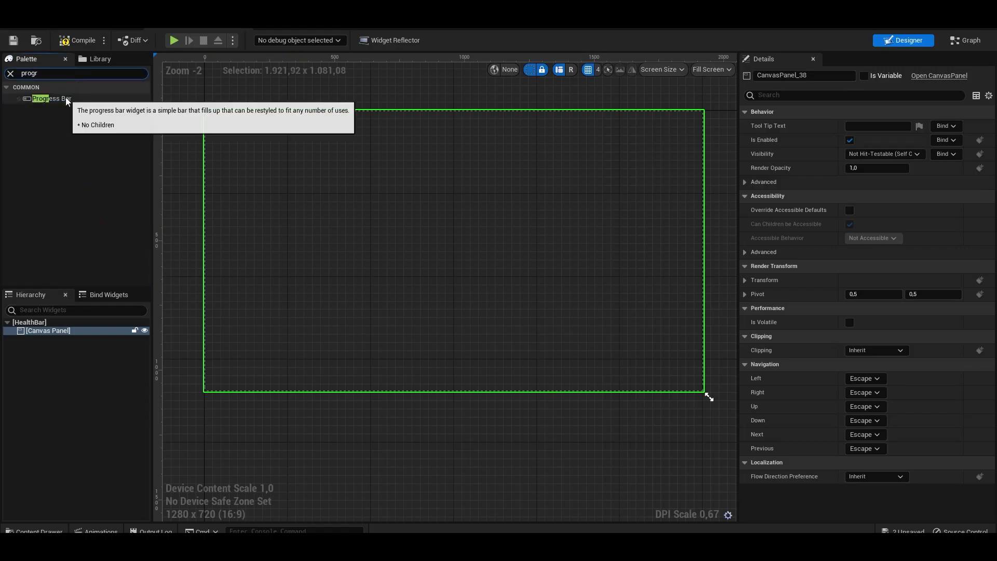
{"action": "left_click_drag", "start_coordinate": [66, 98], "coordinate": [47, 330]}
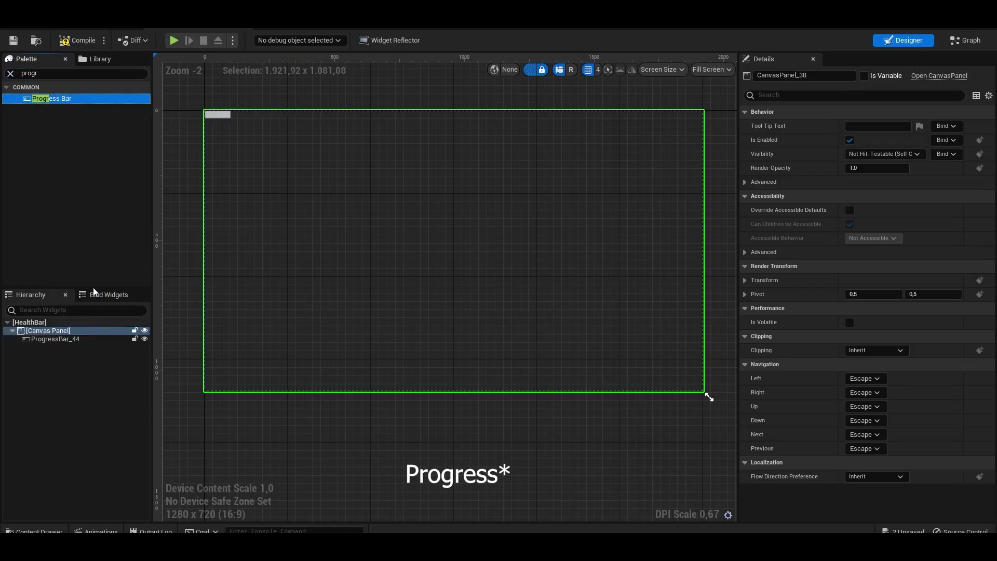
{"action": "left_click", "coordinate": [81, 73]}
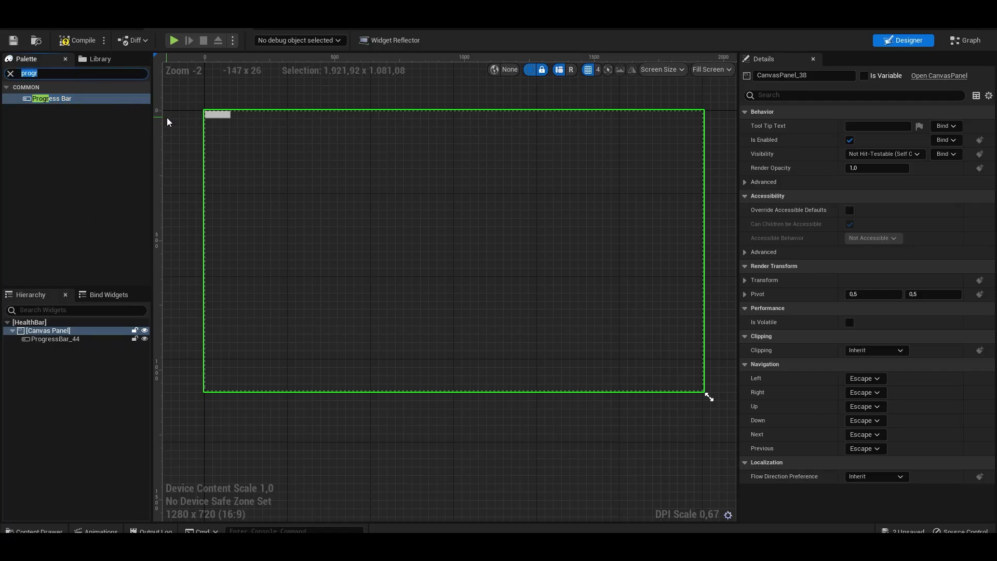
{"action": "type", "text": "image"}
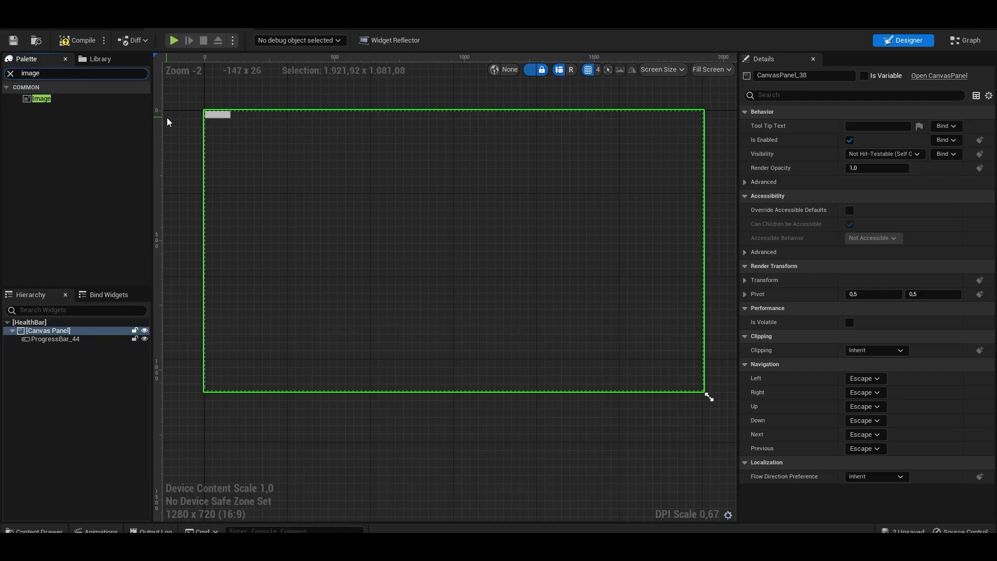
{"action": "left_click_drag", "start_coordinate": [37, 98], "coordinate": [267, 211]}
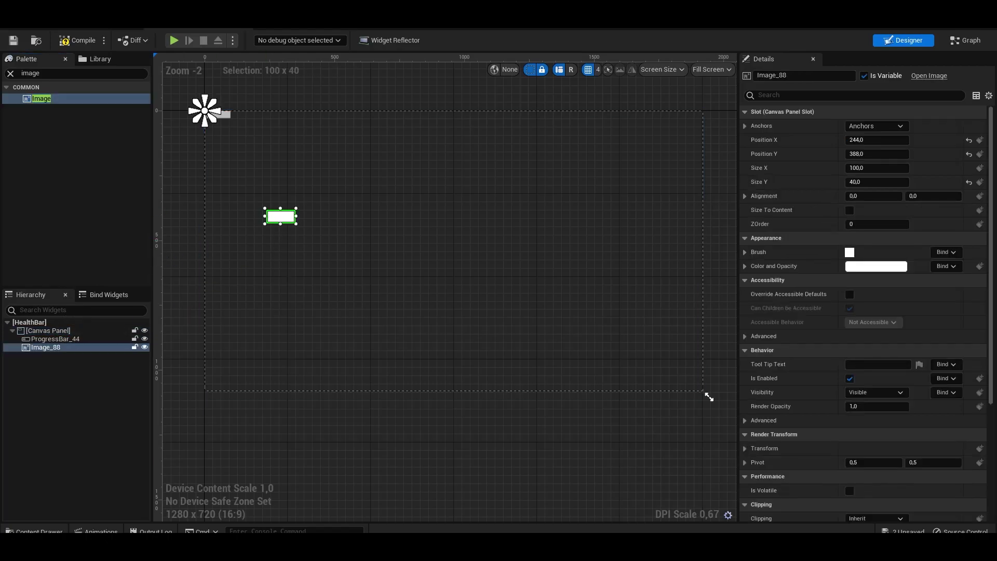
Step: Enlarge the progress bar into a long horizontal bar in the canvas's lower-left area and place the enlarged image over its left end
{"action": "left_click_drag", "start_coordinate": [226, 117], "coordinate": [273, 155]}
{"action": "left_click_drag", "start_coordinate": [291, 201], "coordinate": [335, 333]}
{"action": "left_click", "coordinate": [283, 219]}
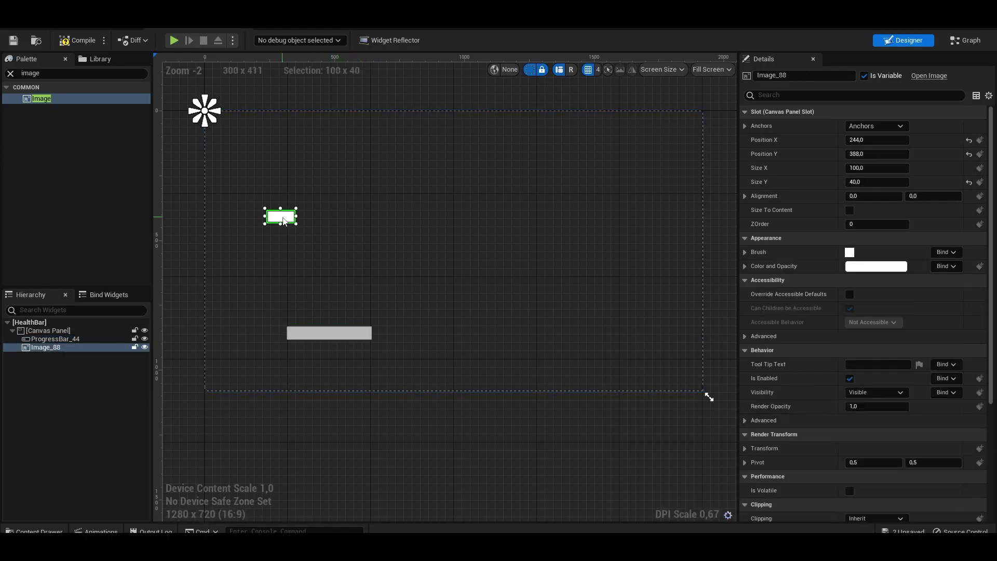
{"action": "left_click_drag", "start_coordinate": [282, 222], "coordinate": [299, 328]}
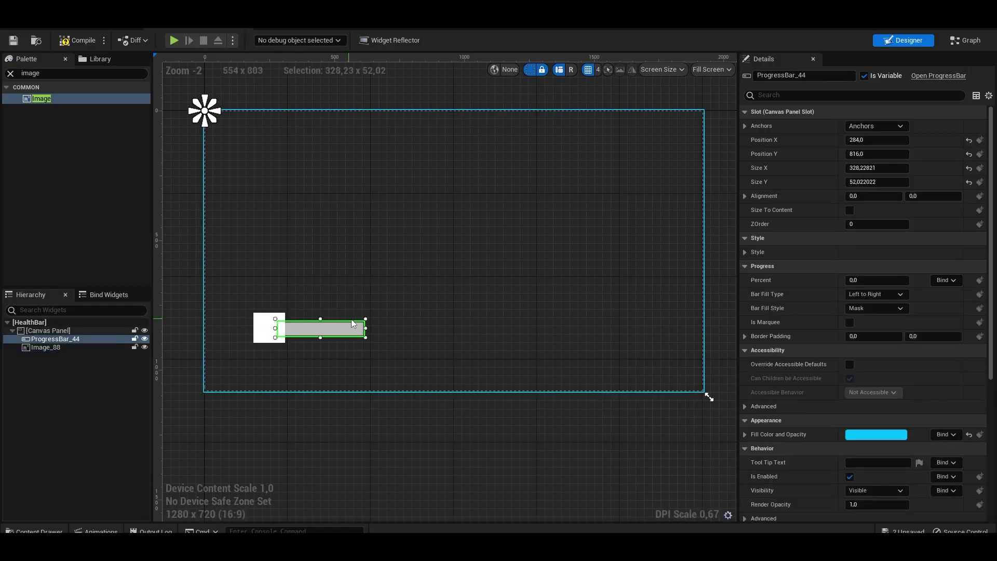
{"action": "mouse_move", "coordinate": [368, 318]}
{"action": "left_mouse_down"}
{"action": "mouse_move", "coordinate": [386, 315]}
{"action": "mouse_move", "coordinate": [358, 325]}
{"action": "left_mouse_up"}
{"action": "left_click", "coordinate": [328, 305]}
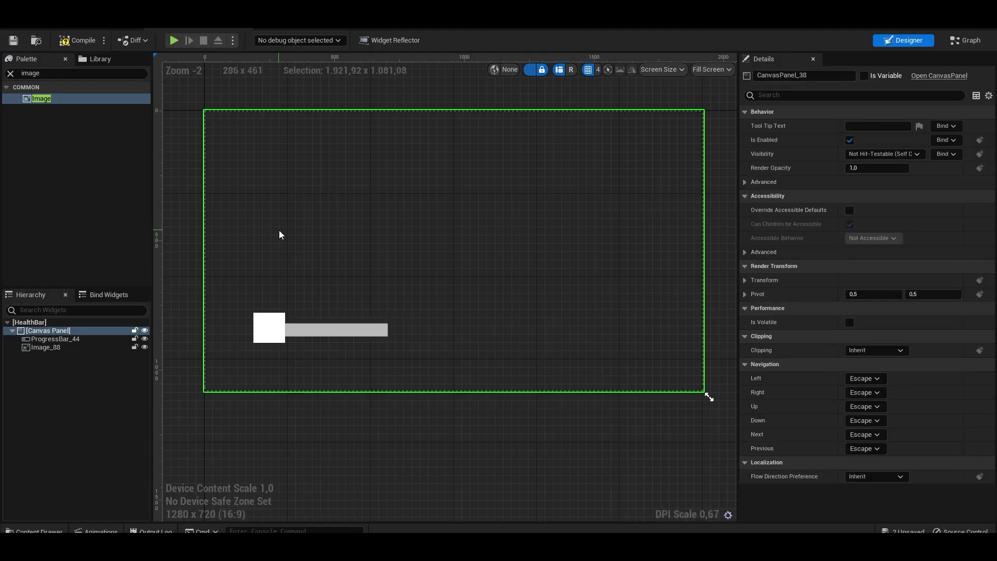
{"action": "left_click", "coordinate": [268, 328]}
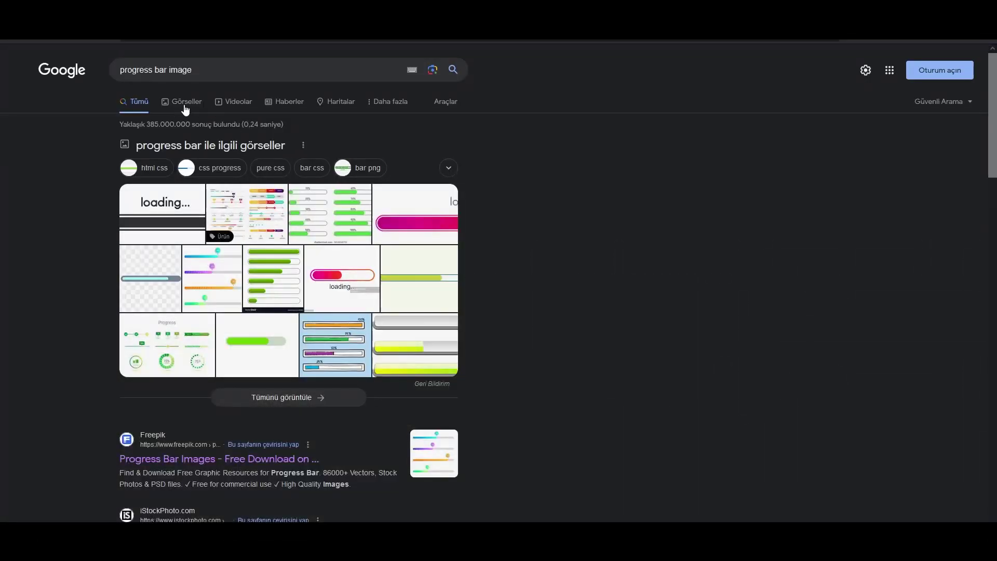
Step: Switch to the Google search in the browser and look through the image results for "progress bar image"
{"action": "left_click", "coordinate": [185, 104]}
{"action": "scroll", "coordinate": [288, 227], "scroll_direction": "down", "scroll_amount": 2}
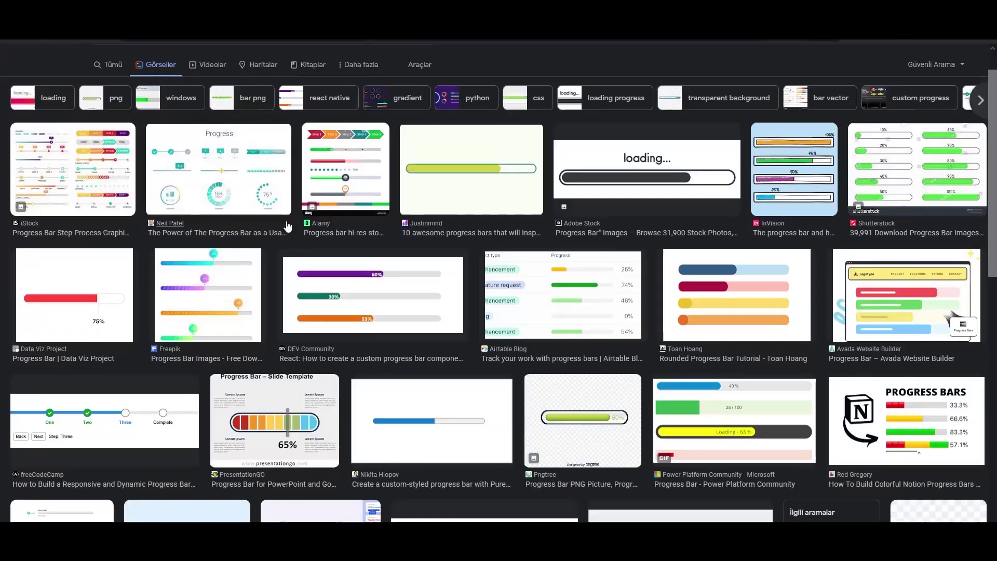
{"action": "scroll", "coordinate": [288, 226], "scroll_direction": "down", "scroll_amount": 2}
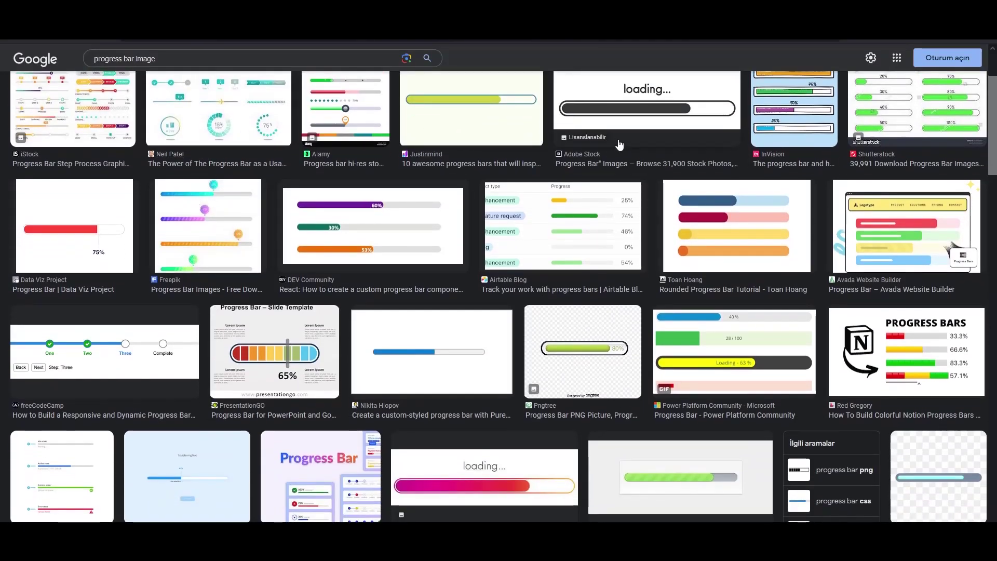
{"action": "scroll", "coordinate": [818, 225], "scroll_direction": "down", "scroll_amount": 3}
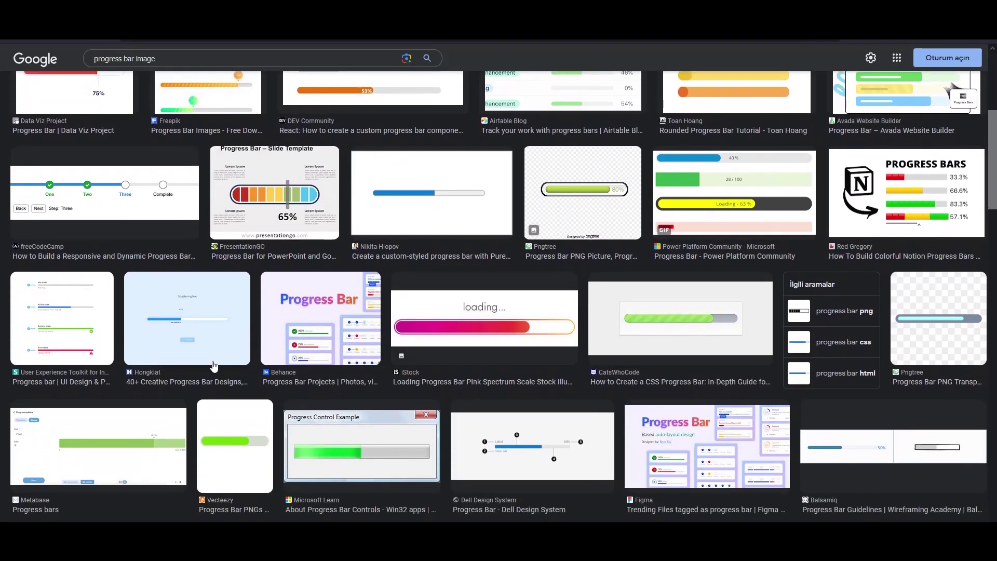
{"action": "scroll", "coordinate": [213, 365], "scroll_direction": "down", "scroll_amount": 8}
{"action": "scroll", "coordinate": [148, 241], "scroll_direction": "up", "scroll_amount": 8}
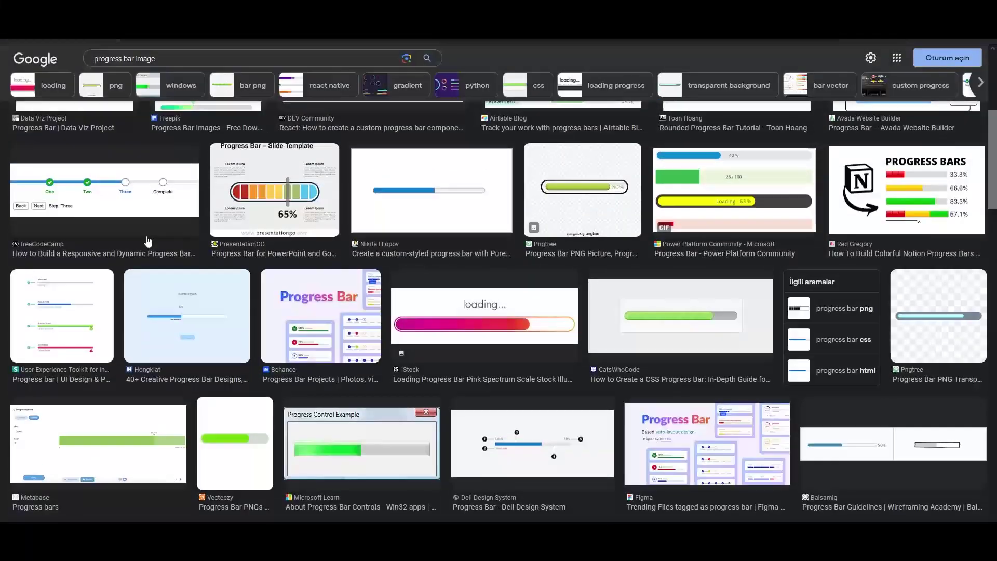
{"action": "scroll", "coordinate": [148, 242], "scroll_direction": "up", "scroll_amount": 5}
{"action": "left_click", "coordinate": [108, 97]}
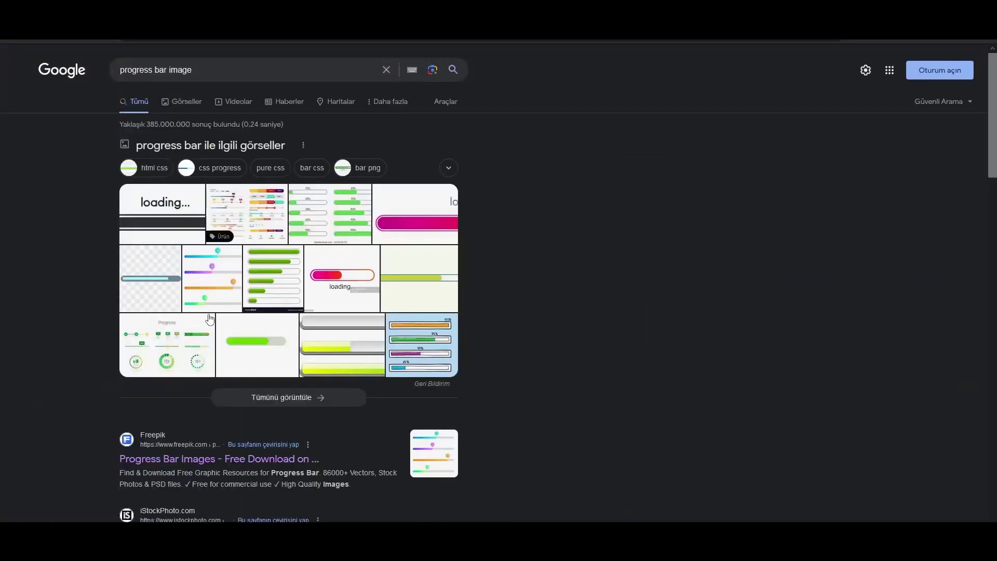
Step: Open Freepik's Progress Bar Images page from the web results and look through its bar designs
{"action": "scroll", "coordinate": [226, 356], "scroll_direction": "down", "scroll_amount": 2}
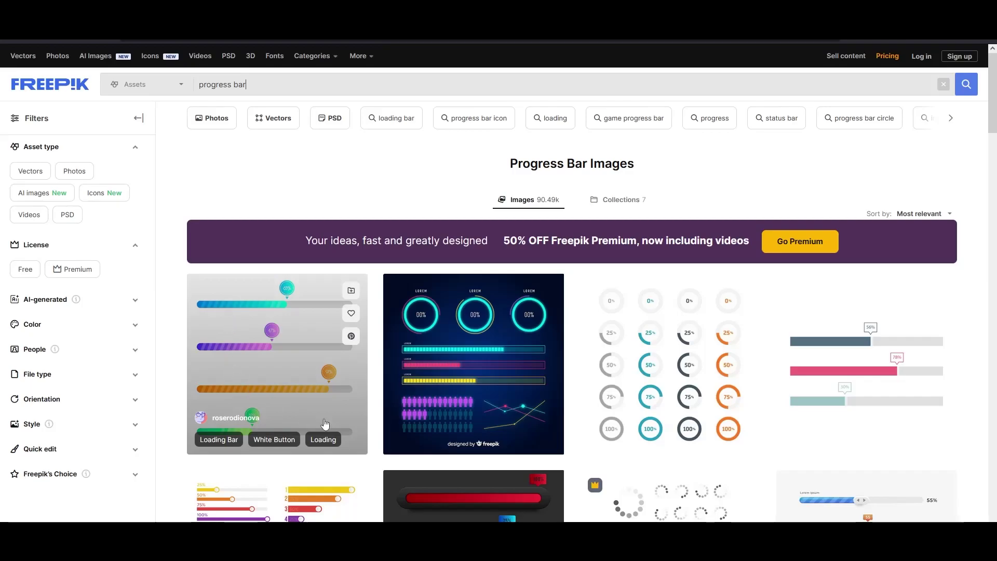
{"action": "scroll", "coordinate": [808, 421], "scroll_direction": "down", "scroll_amount": 2}
{"action": "scroll", "coordinate": [808, 421], "scroll_direction": "down", "scroll_amount": 15}
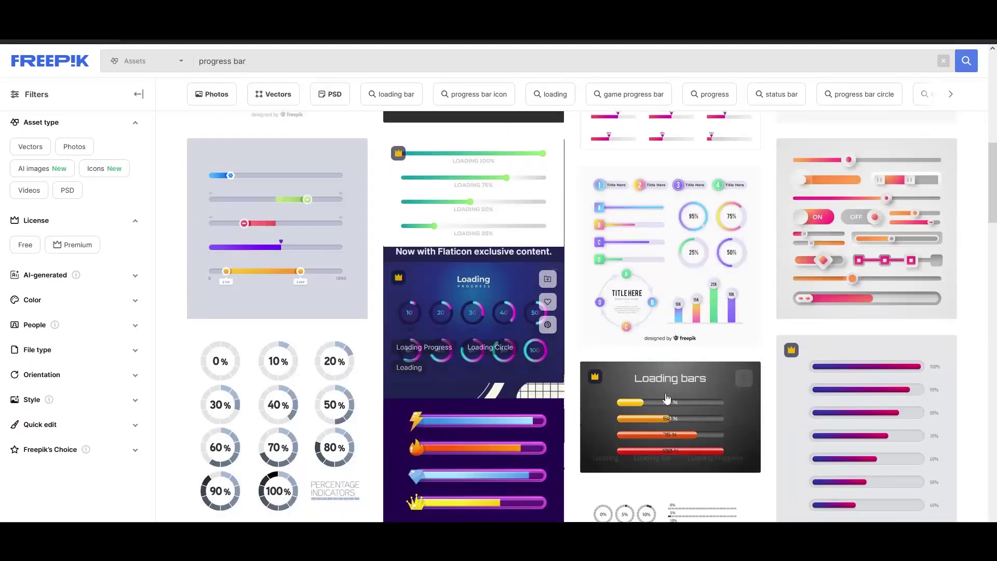
{"action": "scroll", "coordinate": [563, 439], "scroll_direction": "down", "scroll_amount": 10}
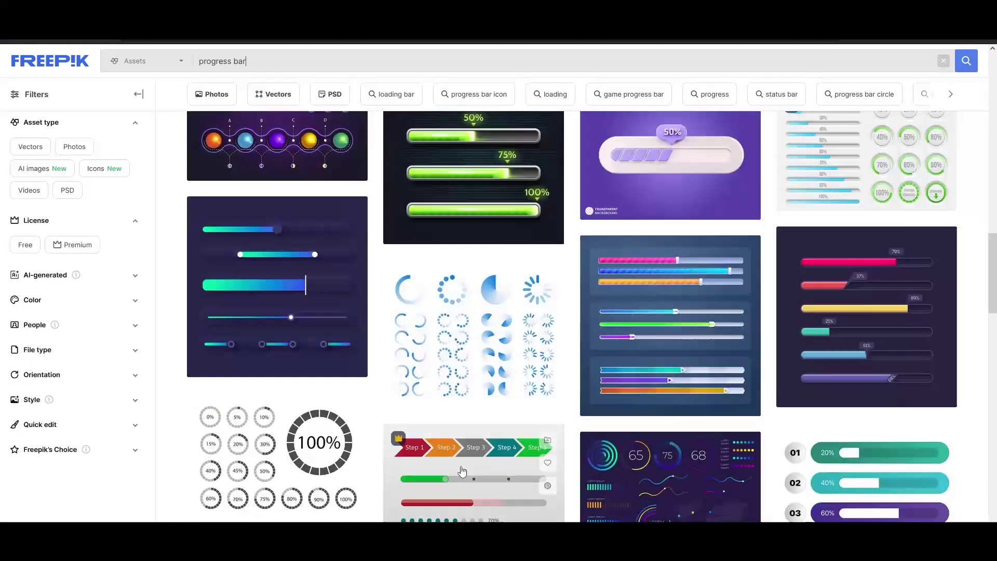
{"action": "scroll", "coordinate": [729, 457], "scroll_direction": "down", "scroll_amount": 6}
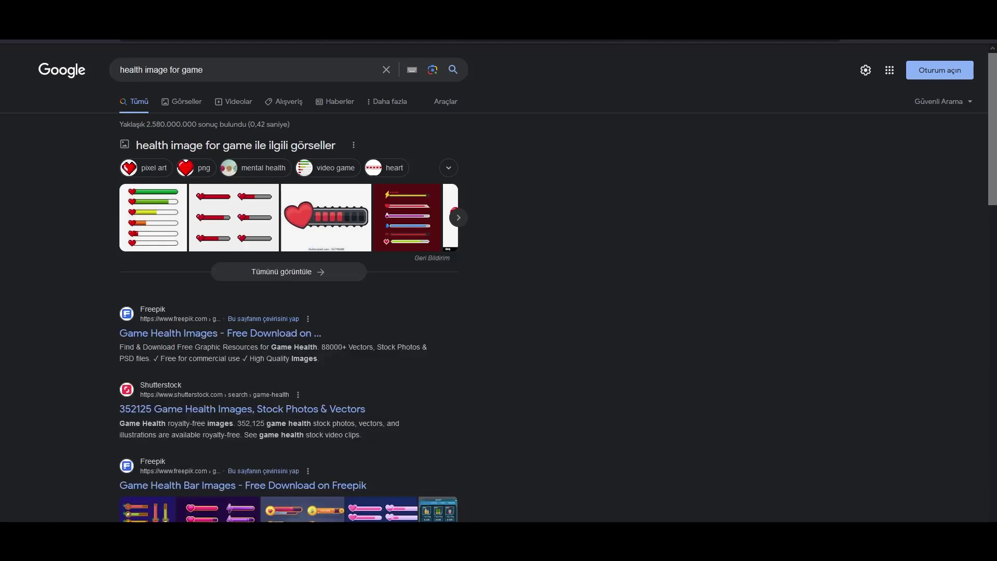
Step: Look through the Google image results for "health image for game" and open Freepik's Game Health Images page
{"action": "left_click", "coordinate": [183, 105]}
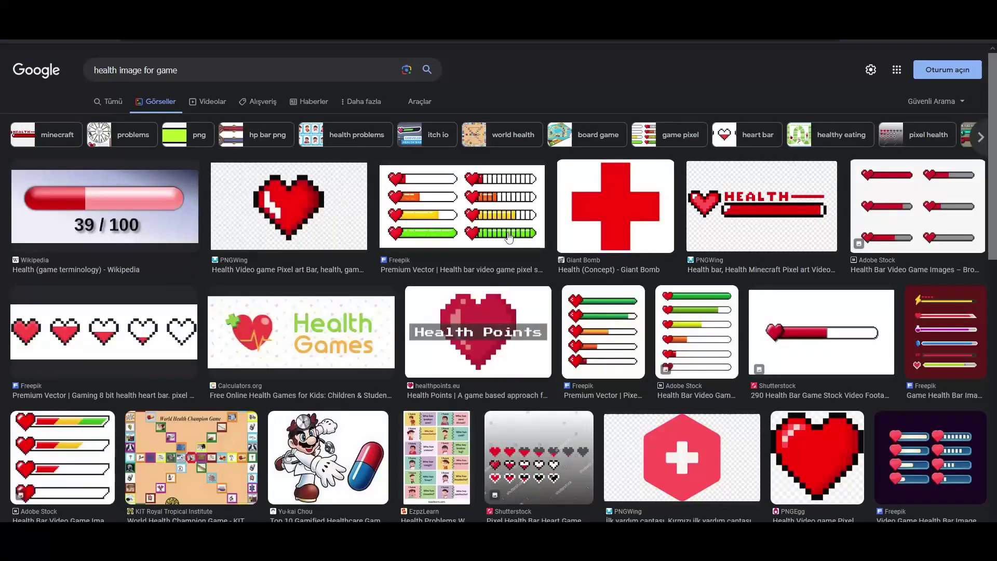
{"action": "scroll", "coordinate": [904, 270], "scroll_direction": "down", "scroll_amount": 2}
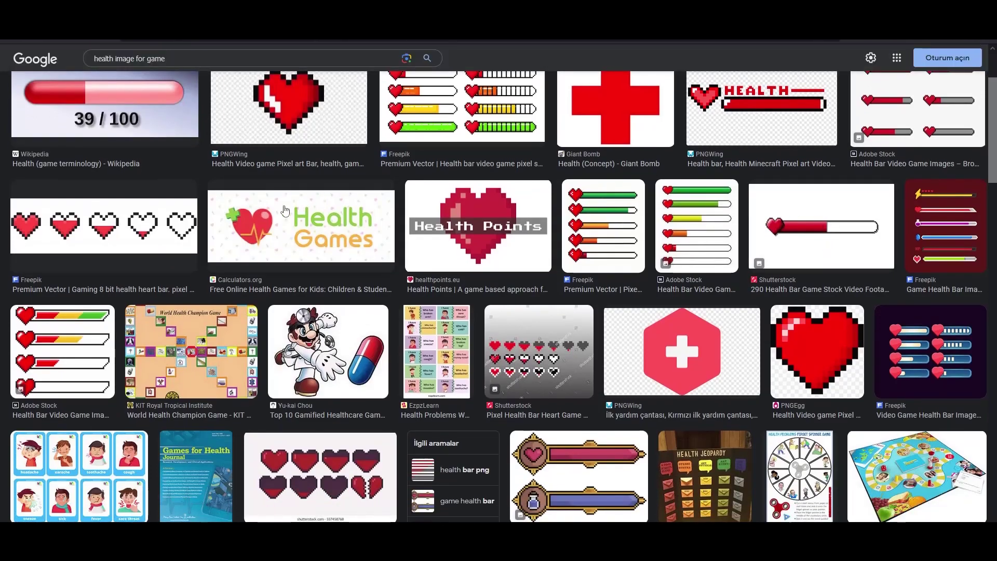
{"action": "scroll", "coordinate": [451, 313], "scroll_direction": "down", "scroll_amount": 2}
{"action": "scroll", "coordinate": [452, 314], "scroll_direction": "up", "scroll_amount": 4}
{"action": "left_click", "coordinate": [110, 100]}
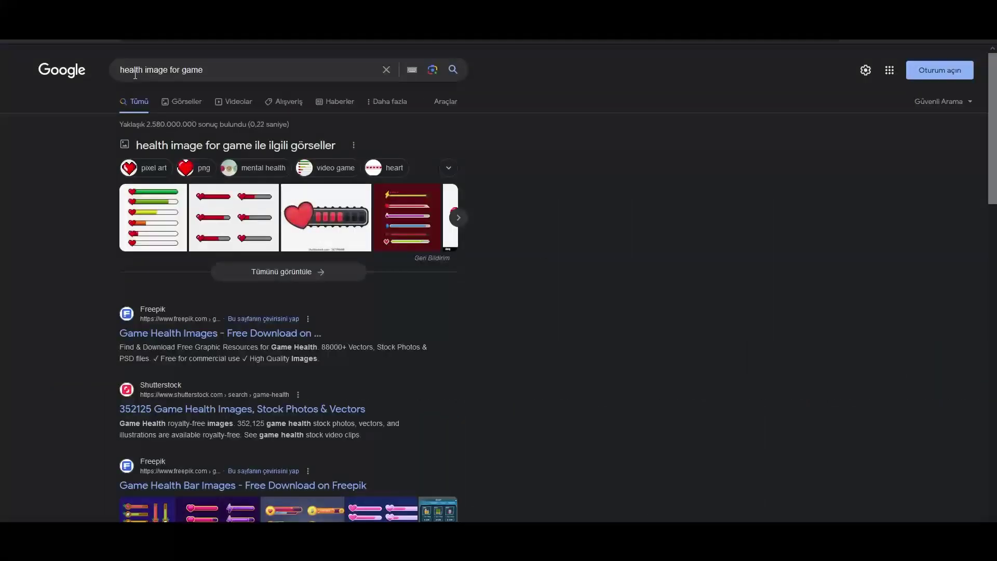
{"action": "left_click", "coordinate": [236, 334]}
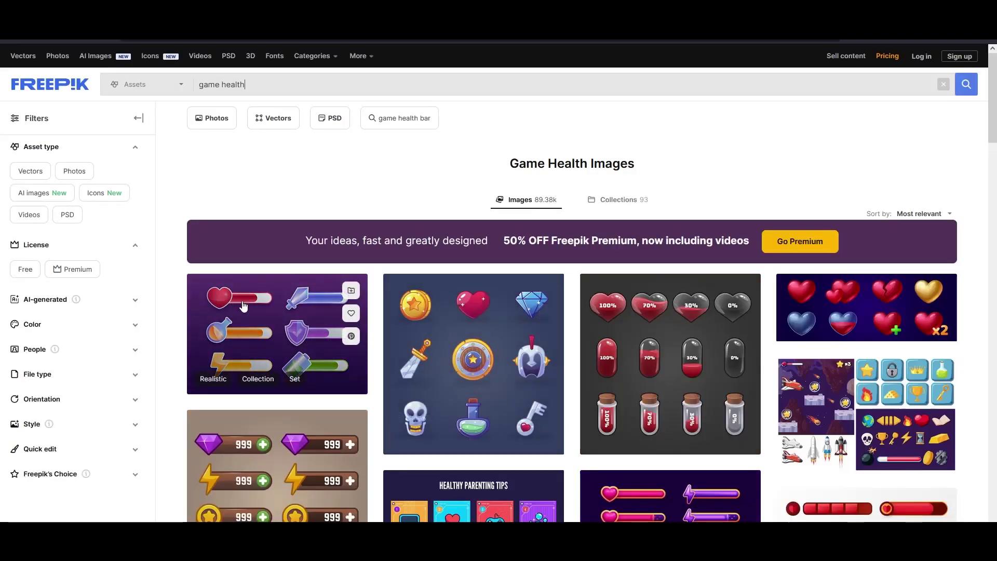
Step: Look through Freepik's Game Health Images for heart and health bar artwork
{"action": "scroll", "coordinate": [649, 311], "scroll_direction": "down", "scroll_amount": 3}
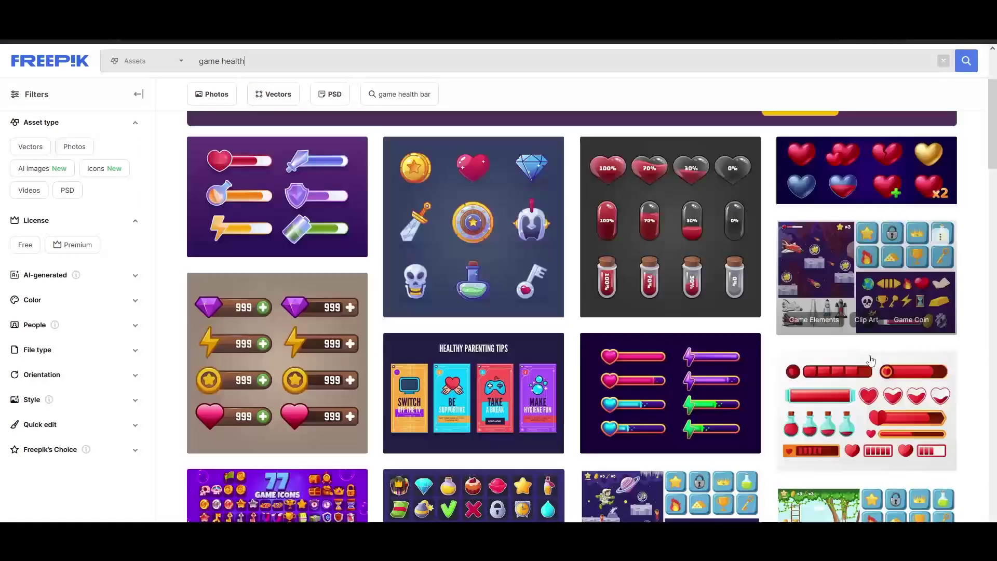
{"action": "scroll", "coordinate": [723, 191], "scroll_direction": "down", "scroll_amount": 10}
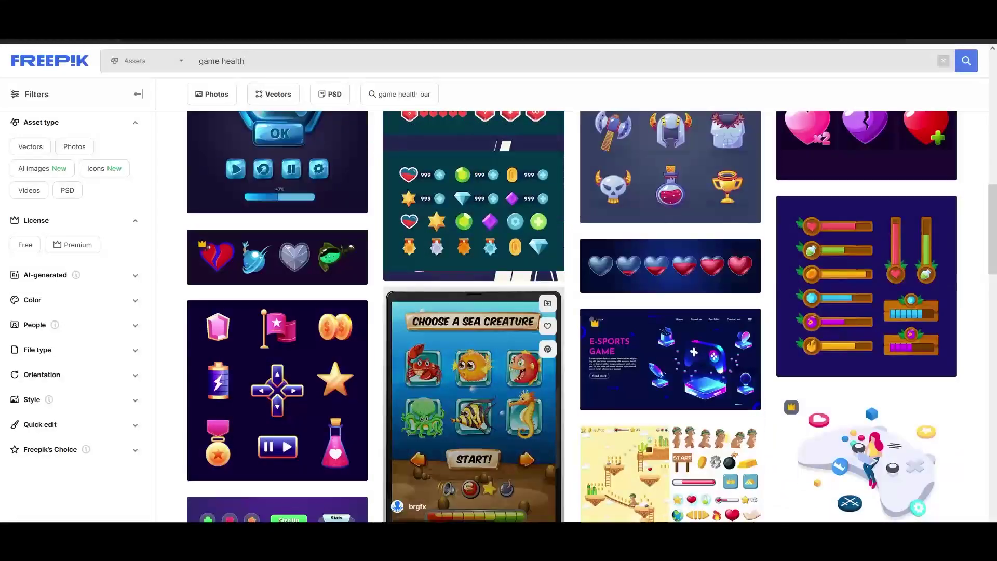
{"action": "scroll", "coordinate": [406, 436], "scroll_direction": "up", "scroll_amount": 3}
{"action": "scroll", "coordinate": [407, 436], "scroll_direction": "down", "scroll_amount": 14}
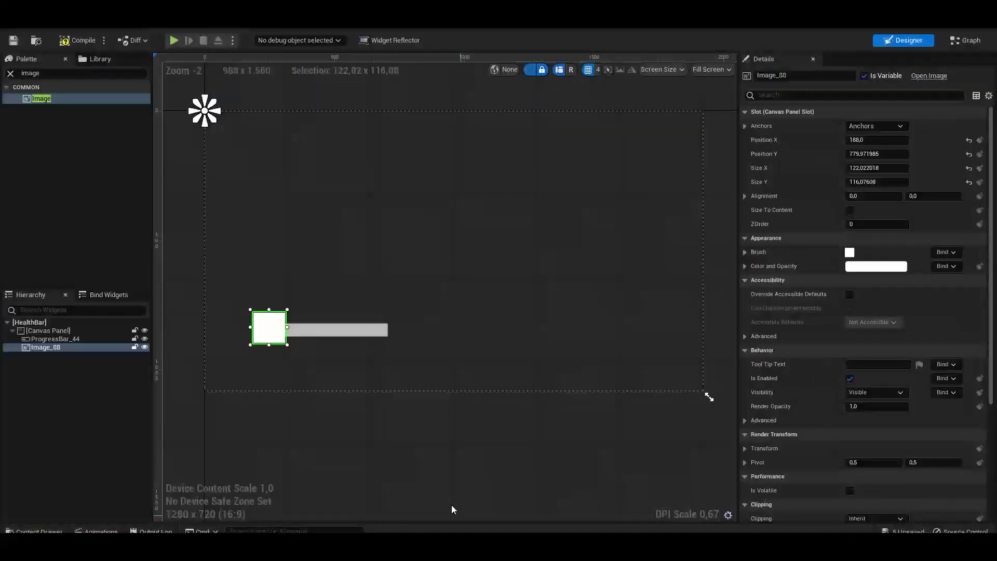
Step: Switch back to the HealthBar widget in Unreal Engine and set the image's brush to the hearth texture
{"action": "left_click", "coordinate": [337, 332]}
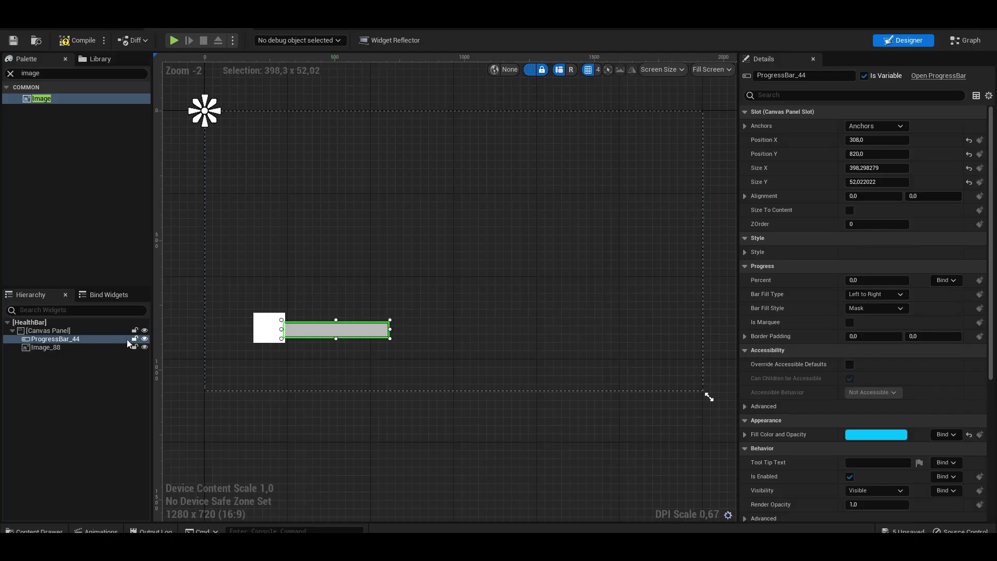
{"action": "left_click", "coordinate": [322, 325]}
{"action": "left_click", "coordinate": [332, 329]}
{"action": "left_click", "coordinate": [267, 332]}
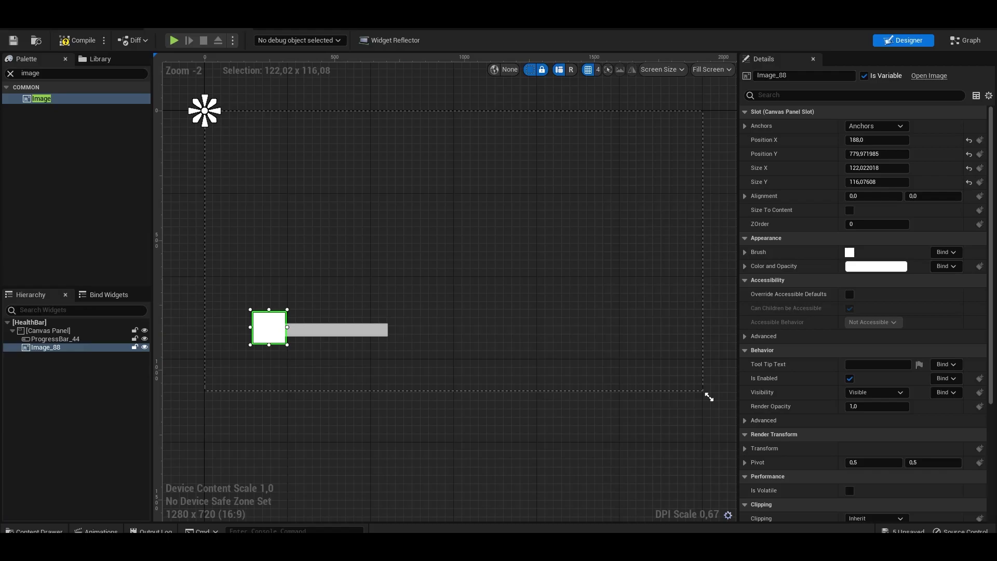
{"action": "left_click", "coordinate": [746, 253]}
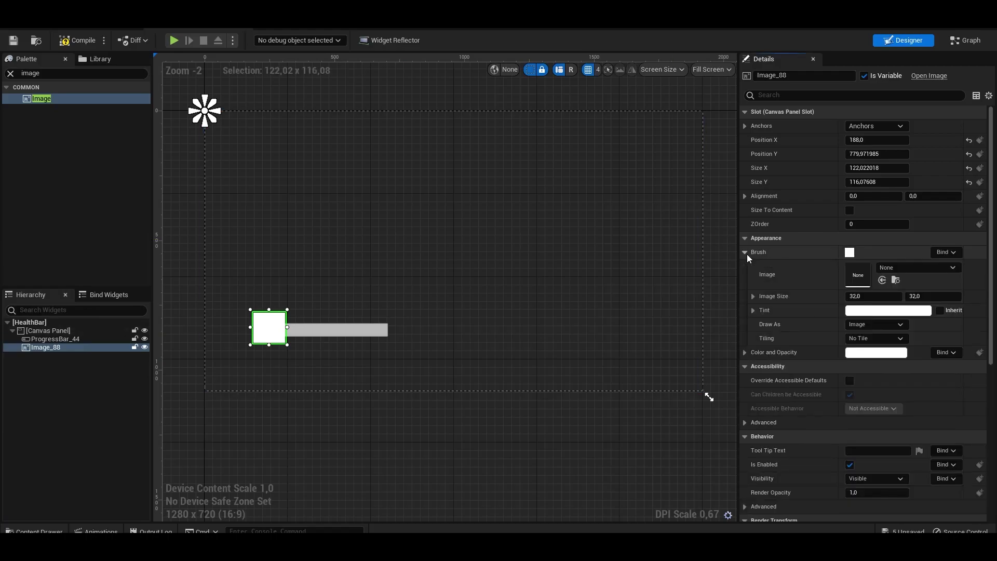
{"action": "left_click", "coordinate": [746, 254]}
{"action": "left_click", "coordinate": [746, 253]}
{"action": "left_click", "coordinate": [908, 267]}
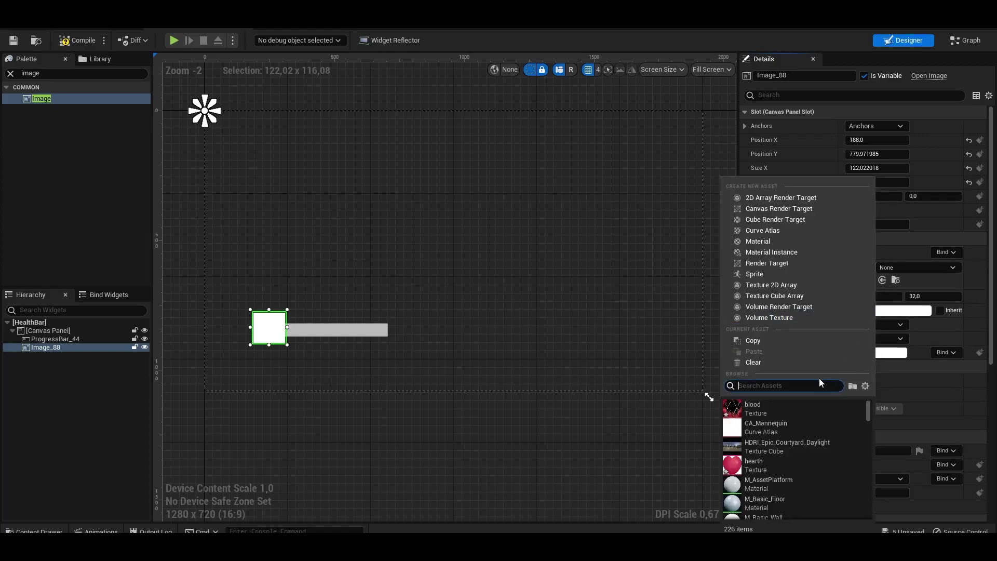
{"action": "left_click", "coordinate": [777, 469]}
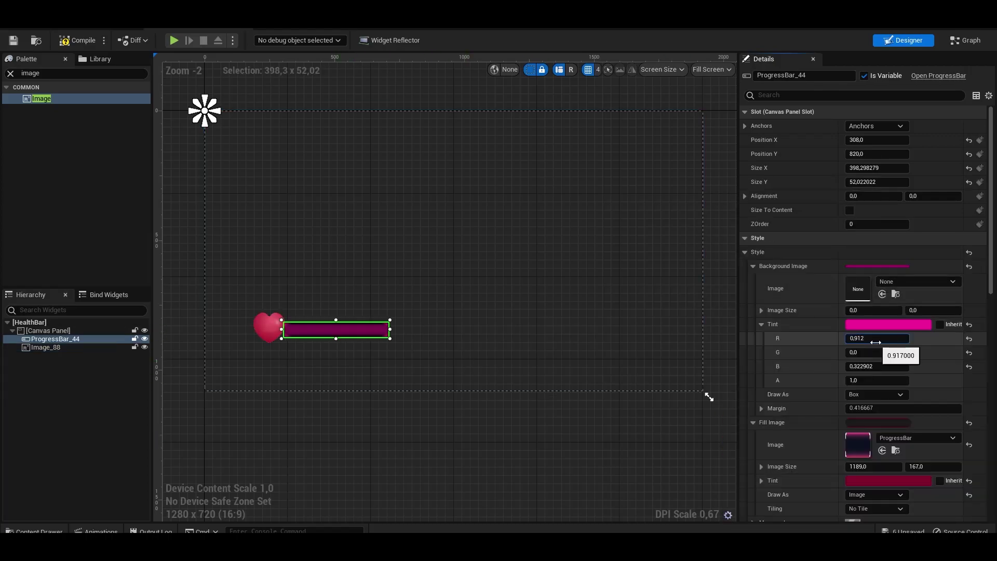
Step: Set the progress bar's background tint to red 0.92 and blue 0, and draw the background as a Rounded Box
{"action": "key", "text": "Return"}
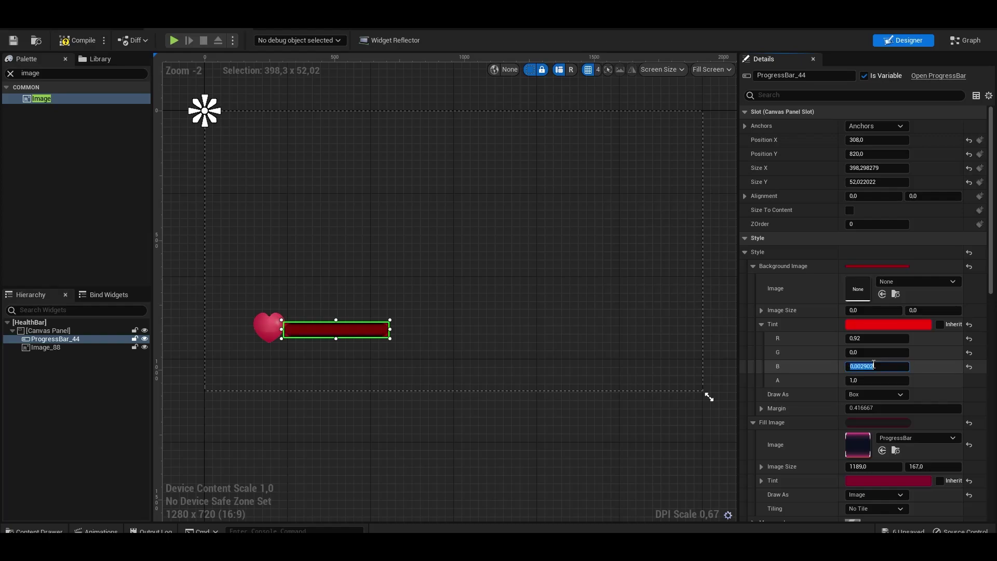
{"action": "left_click", "coordinate": [505, 296]}
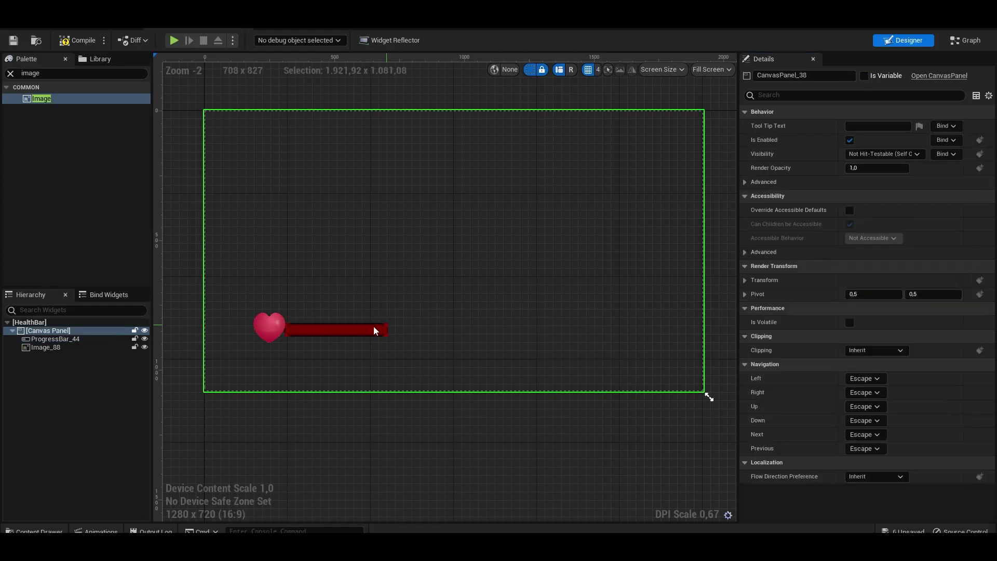
{"action": "left_click", "coordinate": [373, 327]}
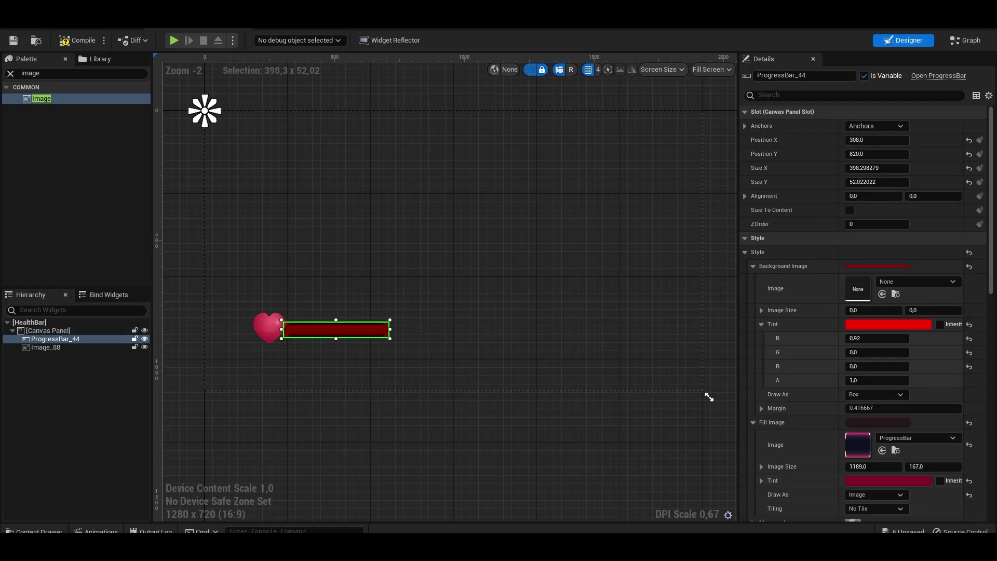
{"action": "left_click", "coordinate": [892, 394]}
{"action": "left_click", "coordinate": [884, 443]}
{"action": "left_click", "coordinate": [520, 333]}
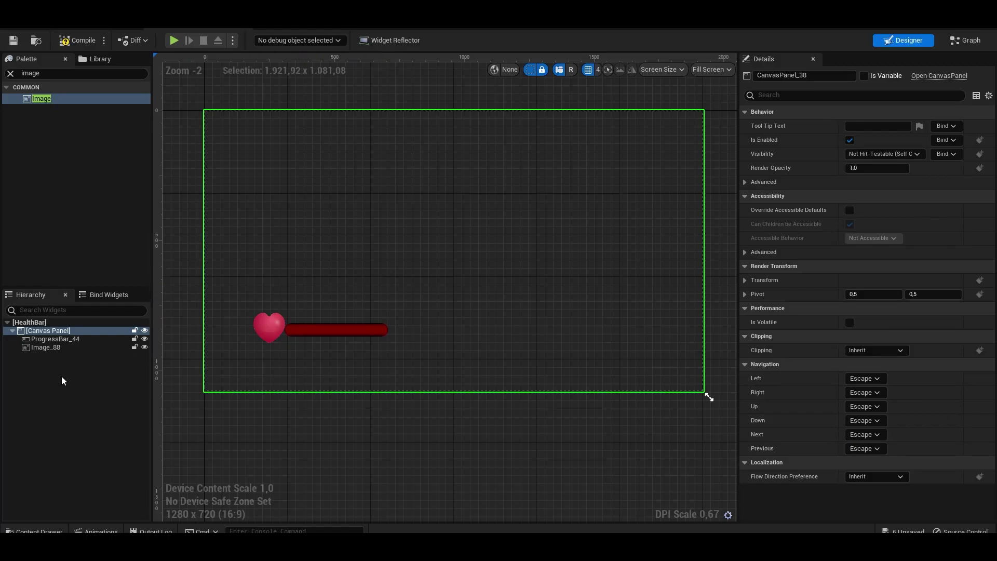
Step: Move the progress bar closer to the heart, to Position X 284, so its end overlaps the heart
{"action": "left_click", "coordinate": [329, 327]}
{"action": "left_click", "coordinate": [274, 339]}
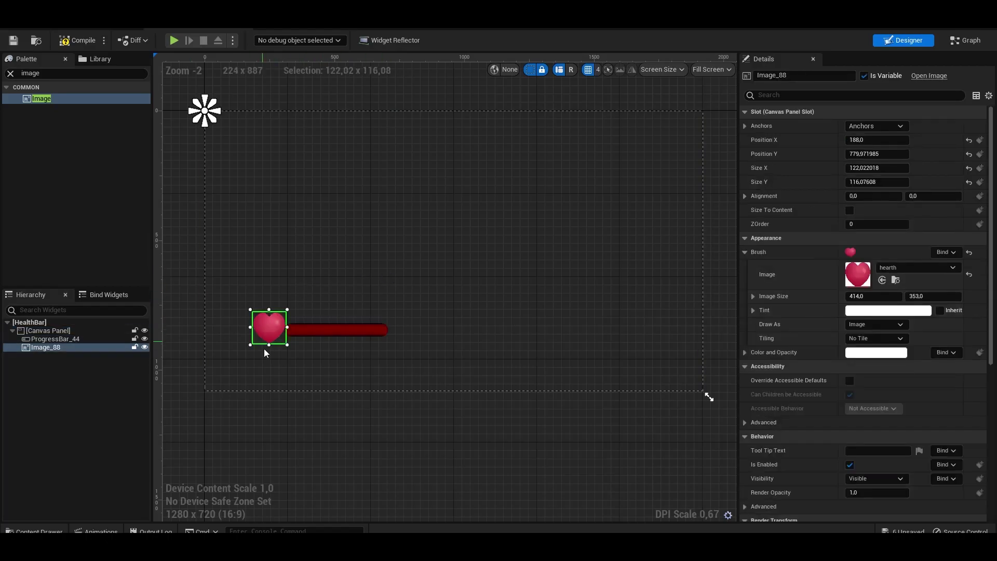
{"action": "left_click", "coordinate": [305, 333]}
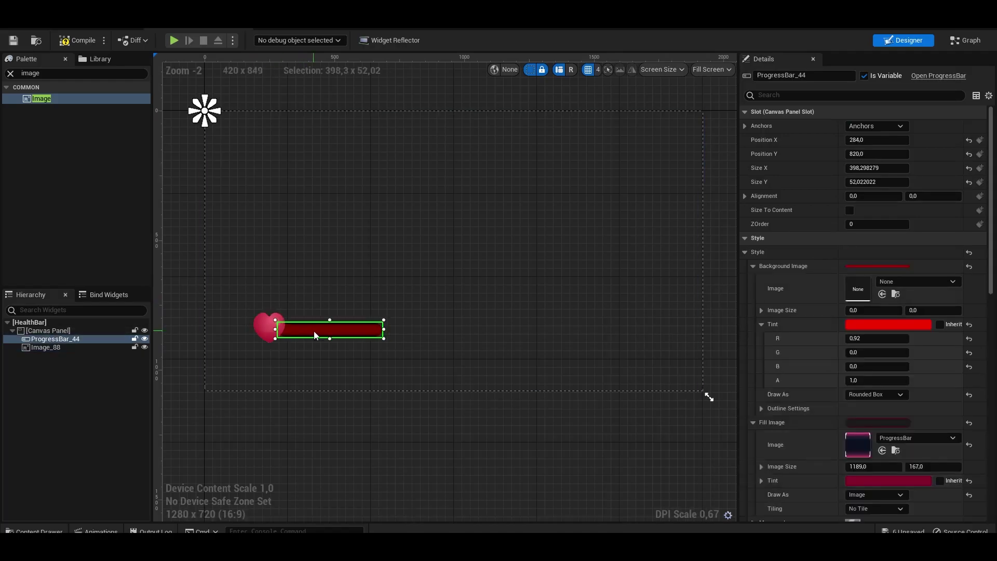
{"action": "left_click", "coordinate": [332, 310]}
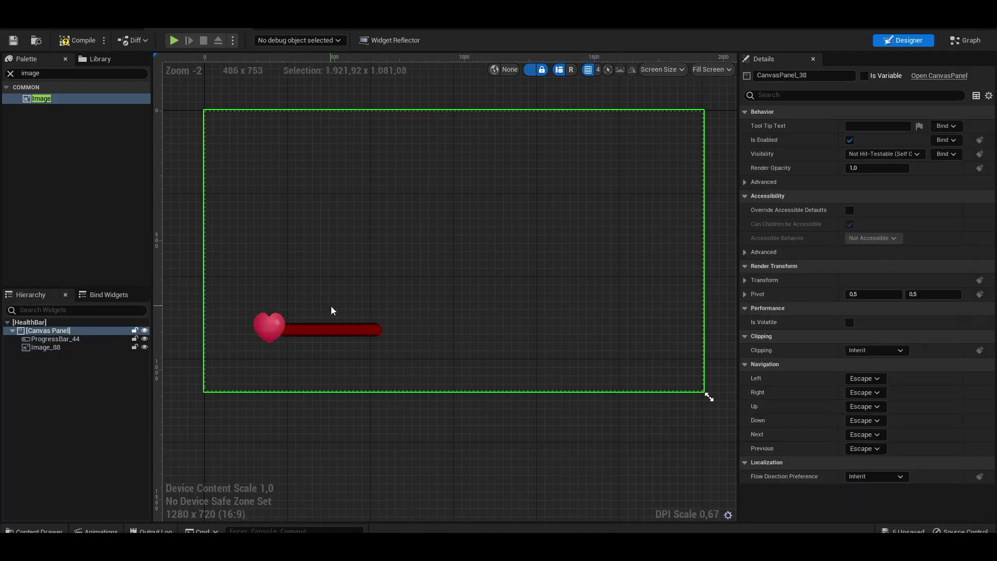
Step: Review the progress bar's background and fill image settings and compile the HealthBar widget
{"action": "left_click", "coordinate": [357, 328]}
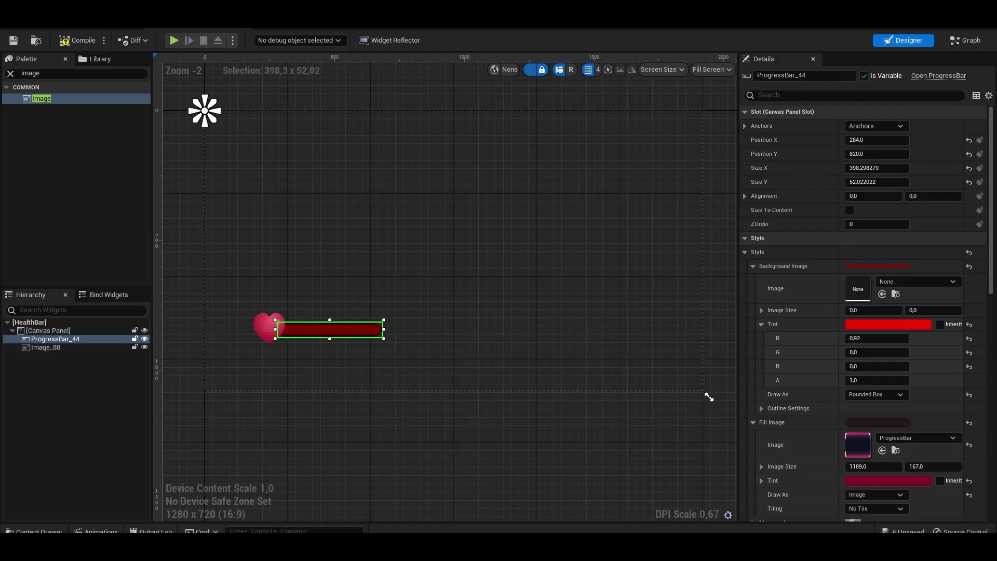
{"action": "scroll", "coordinate": [813, 436], "scroll_direction": "down", "scroll_amount": 2}
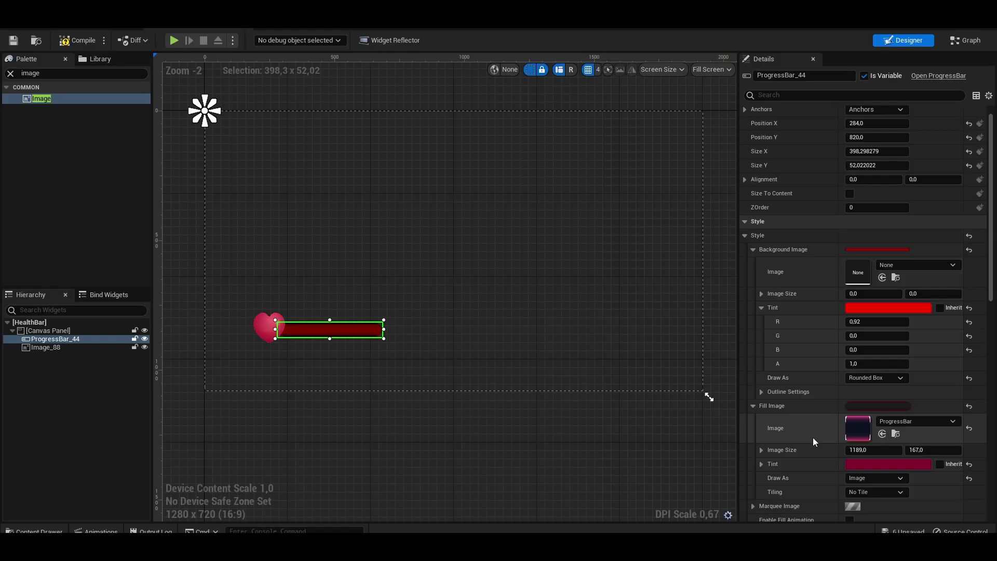
{"action": "scroll", "coordinate": [816, 416], "scroll_direction": "up", "scroll_amount": 1}
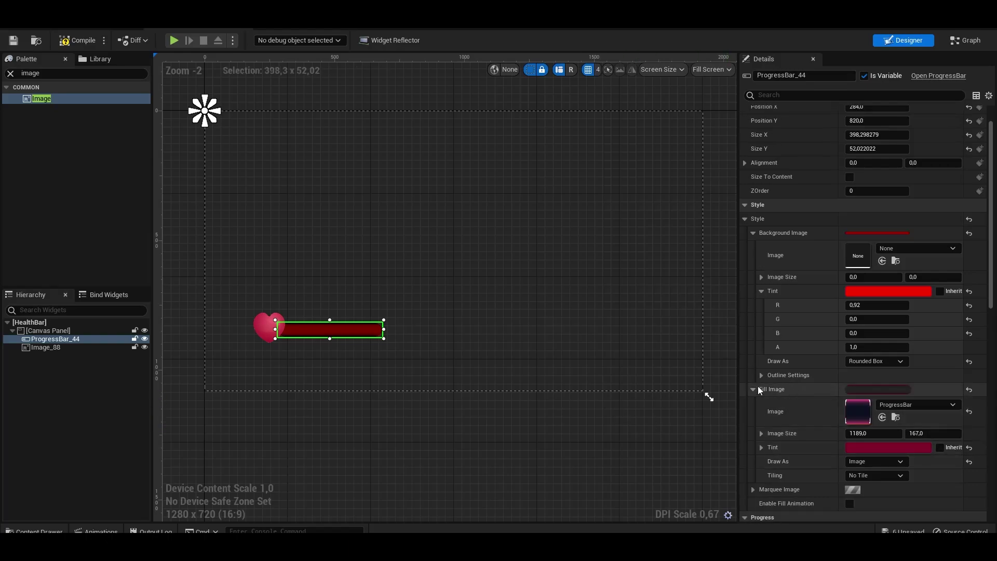
{"action": "left_click", "coordinate": [474, 327]}
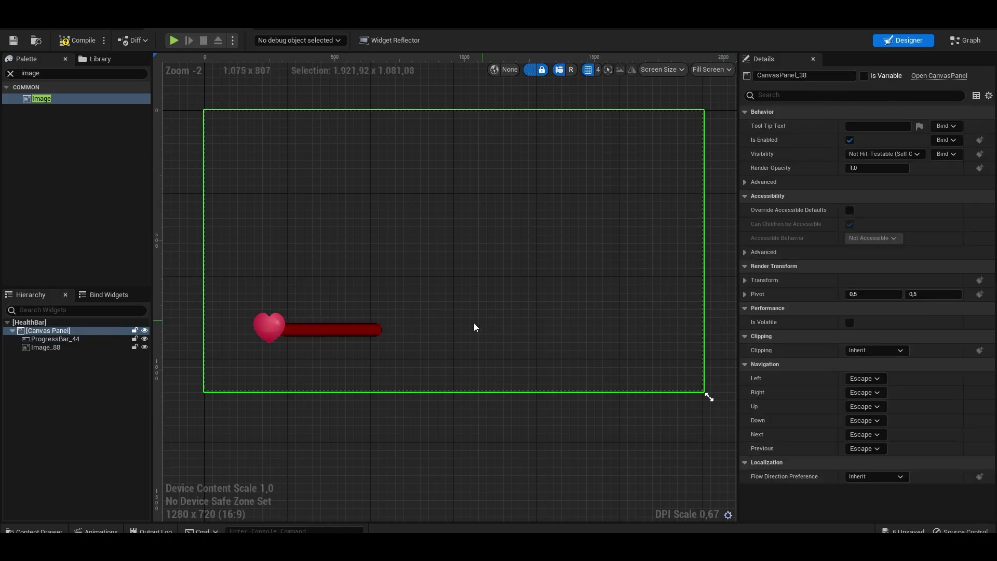
{"action": "left_click", "coordinate": [78, 40]}
Step: Examine the progress bar's Marquee Image and Progress settings, including the percent and bar fill type
{"action": "left_click", "coordinate": [370, 336]}
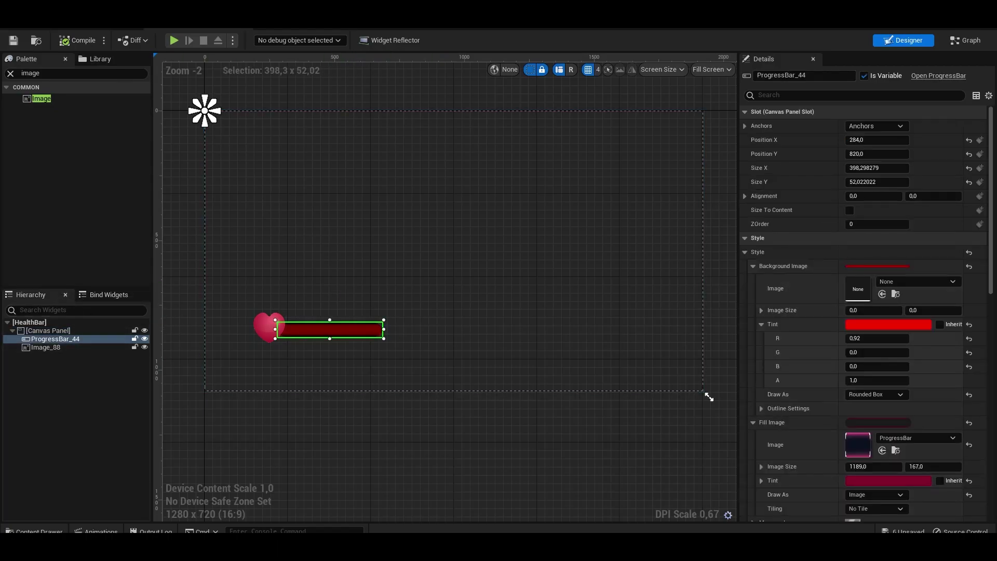
{"action": "scroll", "coordinate": [744, 458], "scroll_direction": "down", "scroll_amount": 2}
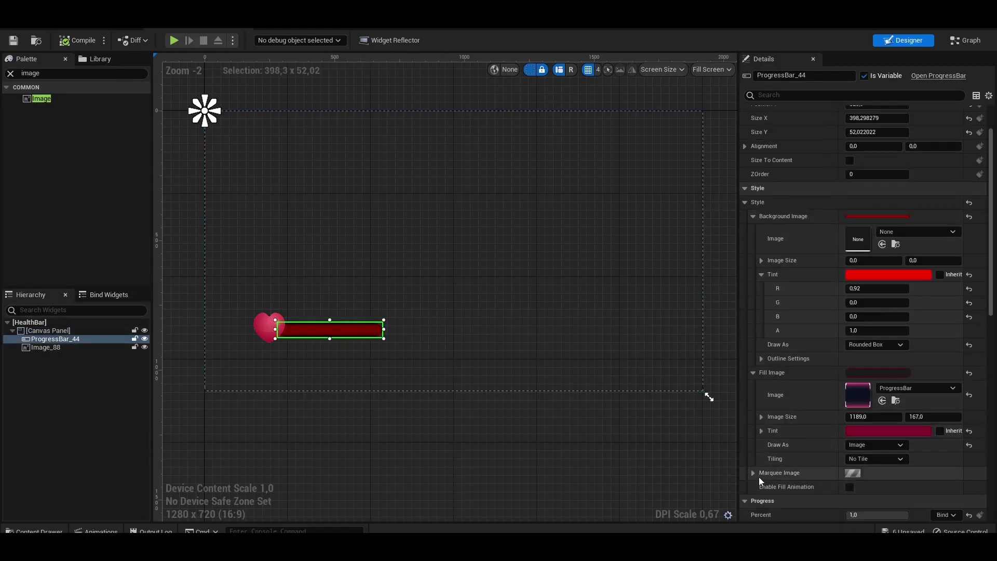
{"action": "left_click", "coordinate": [754, 474]}
{"action": "scroll", "coordinate": [752, 477], "scroll_direction": "down", "scroll_amount": 1}
{"action": "left_click", "coordinate": [754, 457]}
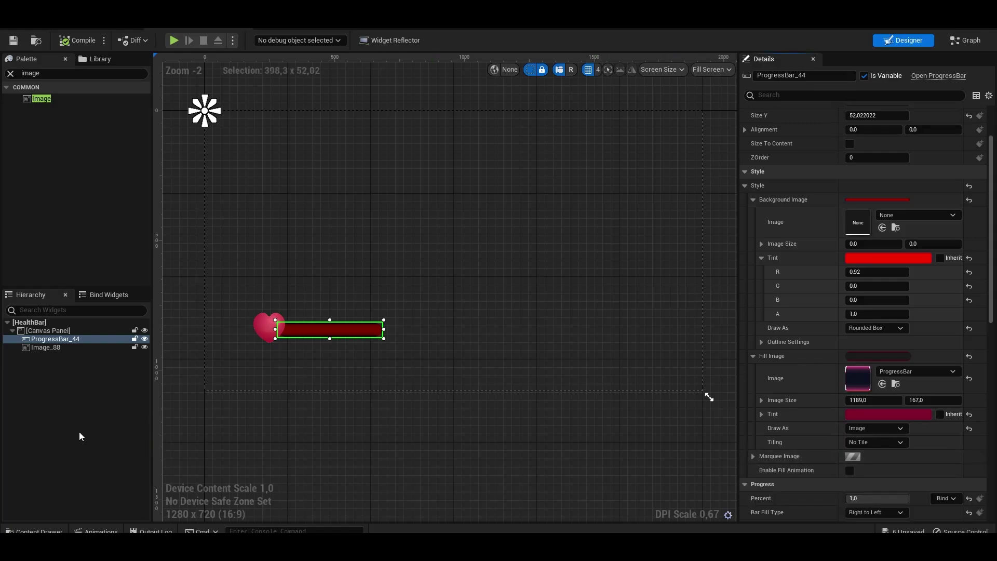
{"action": "scroll", "coordinate": [862, 311], "scroll_direction": "down", "scroll_amount": 4}
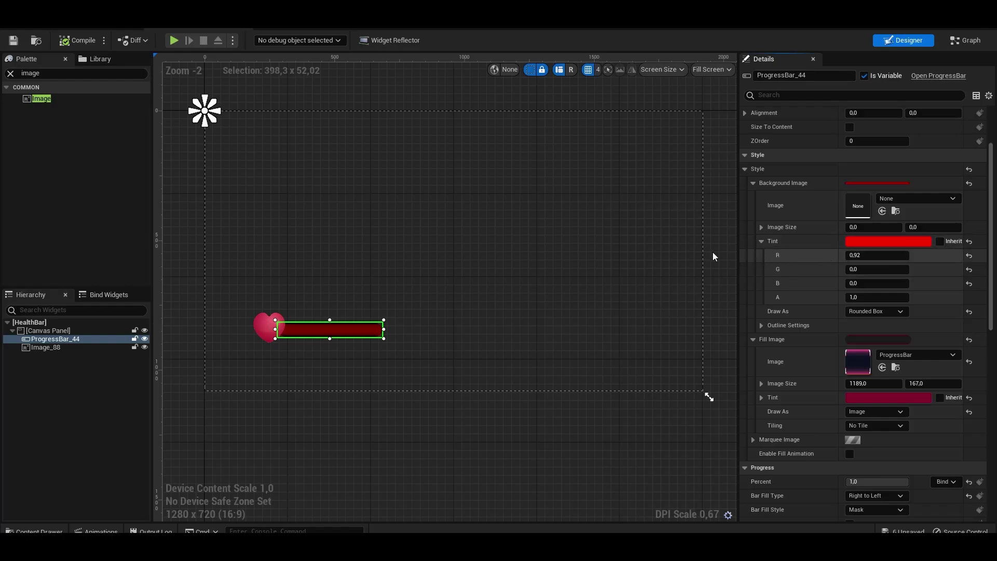
Step: Set the green and blue values of the heart image's brush tint to 0.4
{"action": "left_click", "coordinate": [61, 349]}
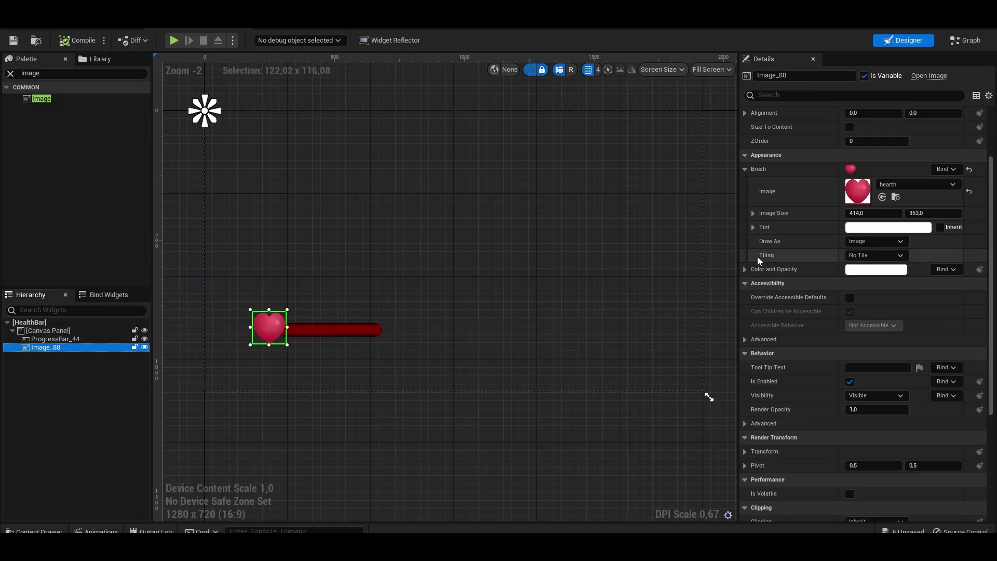
{"action": "left_click", "coordinate": [754, 228]}
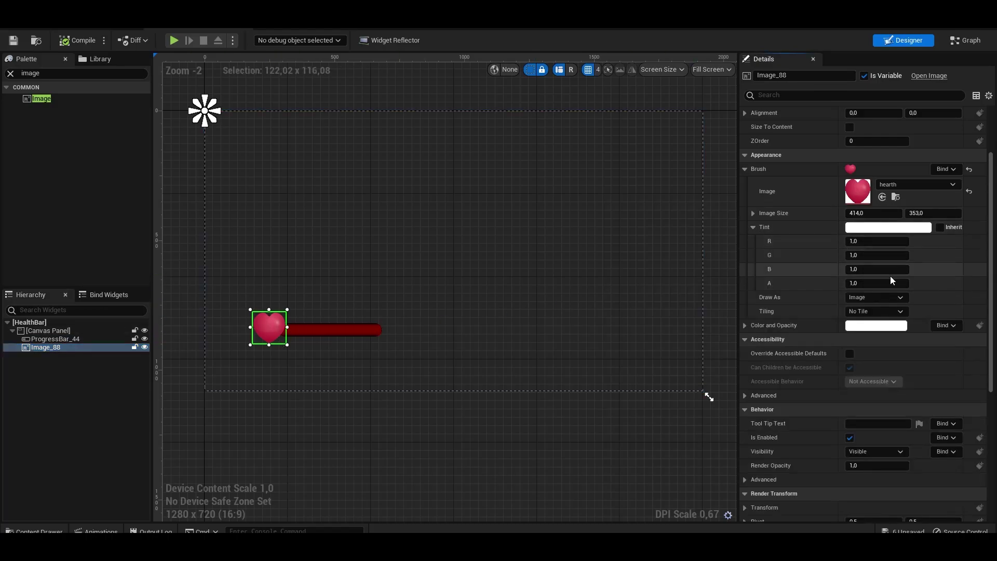
{"action": "left_click_drag", "start_coordinate": [884, 255], "coordinate": [847, 255]}
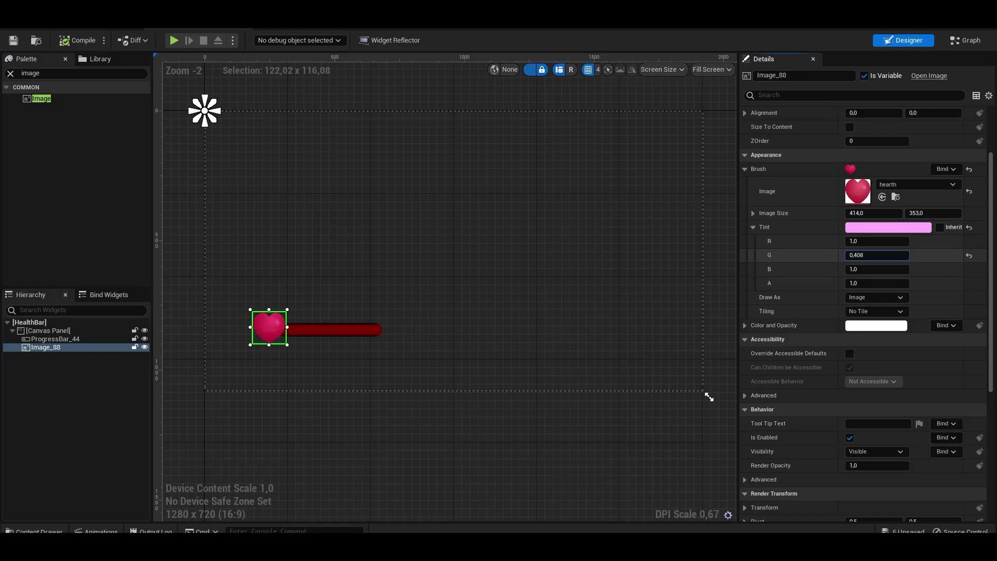
{"action": "left_click_drag", "start_coordinate": [846, 255], "coordinate": [847, 255]}
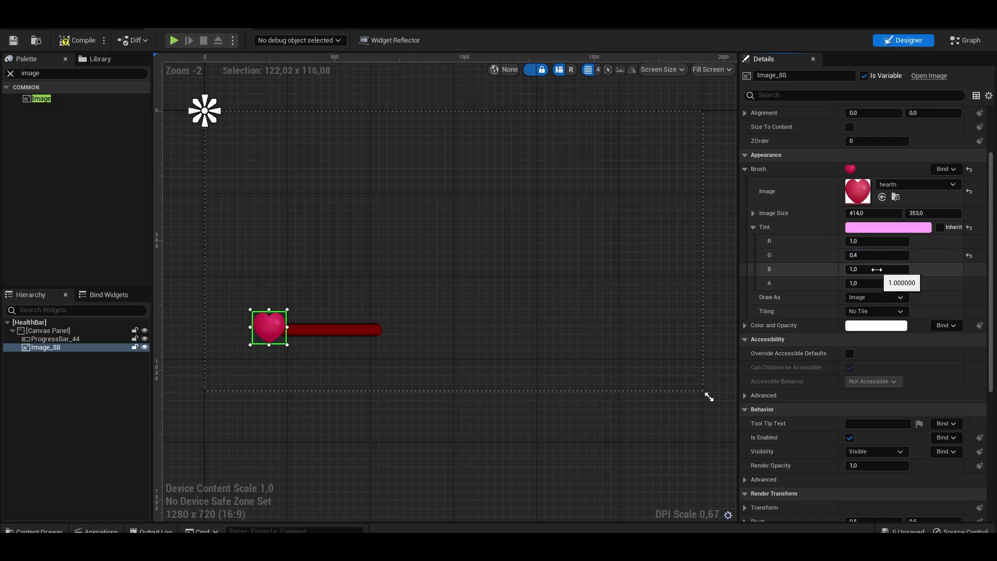
{"action": "left_click", "coordinate": [878, 269]}
{"action": "type", "text": "0,4"}
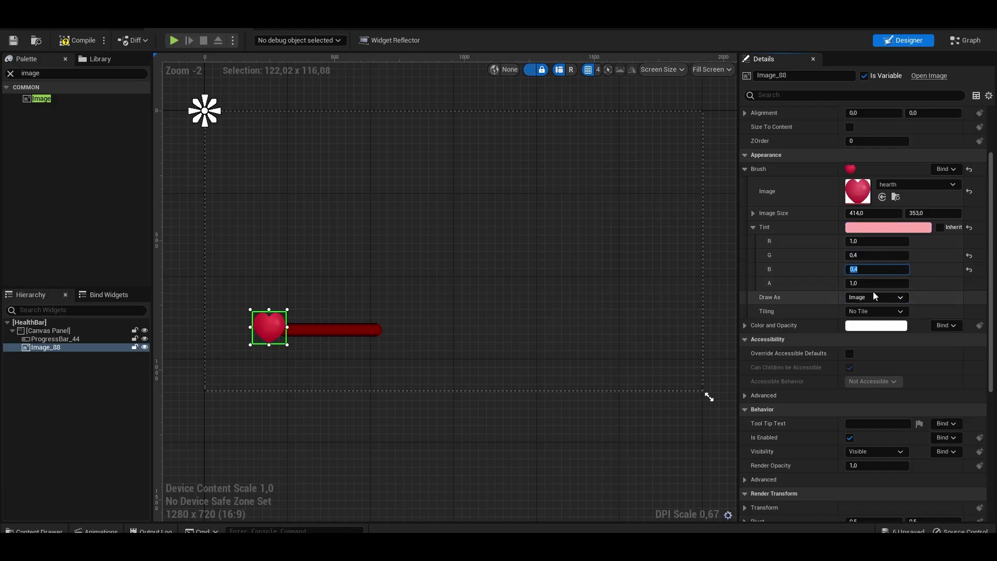
Step: Try a tint alpha of 0.4 on the heart image and set it back to 1
{"action": "left_click", "coordinate": [874, 284]}
{"action": "type", "text": "0,4"}
{"action": "key", "text": "Return"}
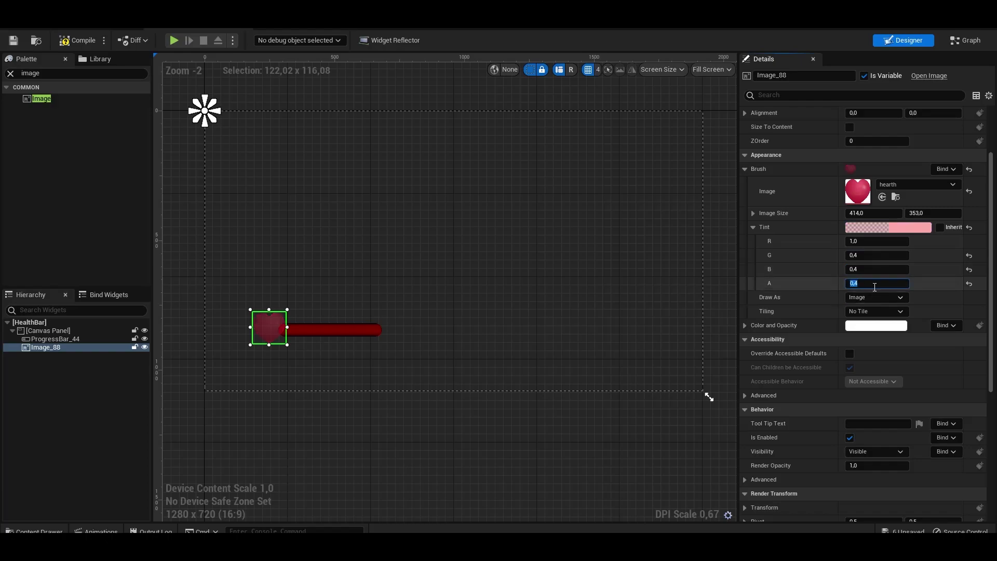
{"action": "type", "text": "1"}
{"action": "key", "text": "Return"}
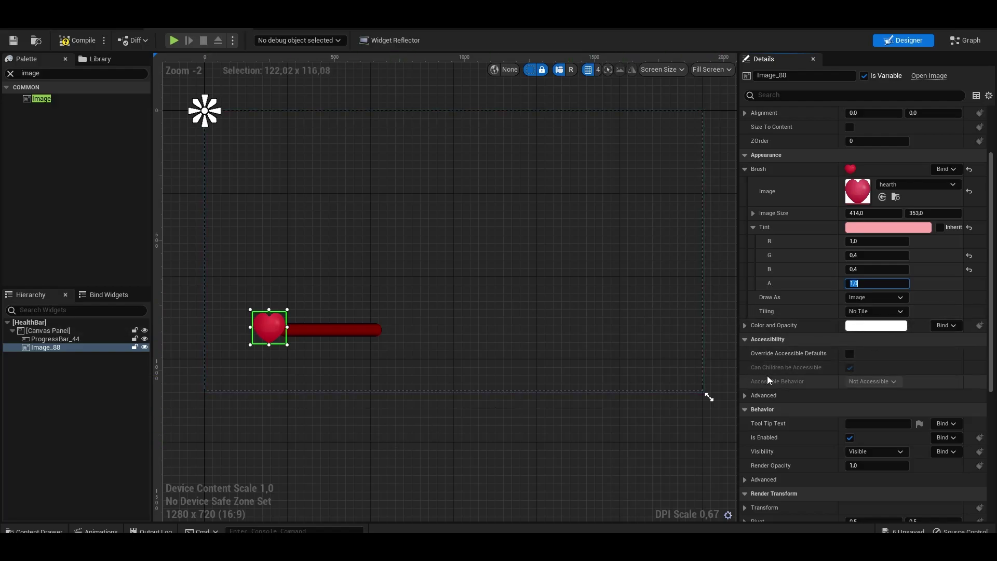
Step: Compile the widget, search all project content for "bp" and open the BP_ThirdPersonCharacter blueprint
{"action": "scroll", "coordinate": [767, 382], "scroll_direction": "down", "scroll_amount": 1}
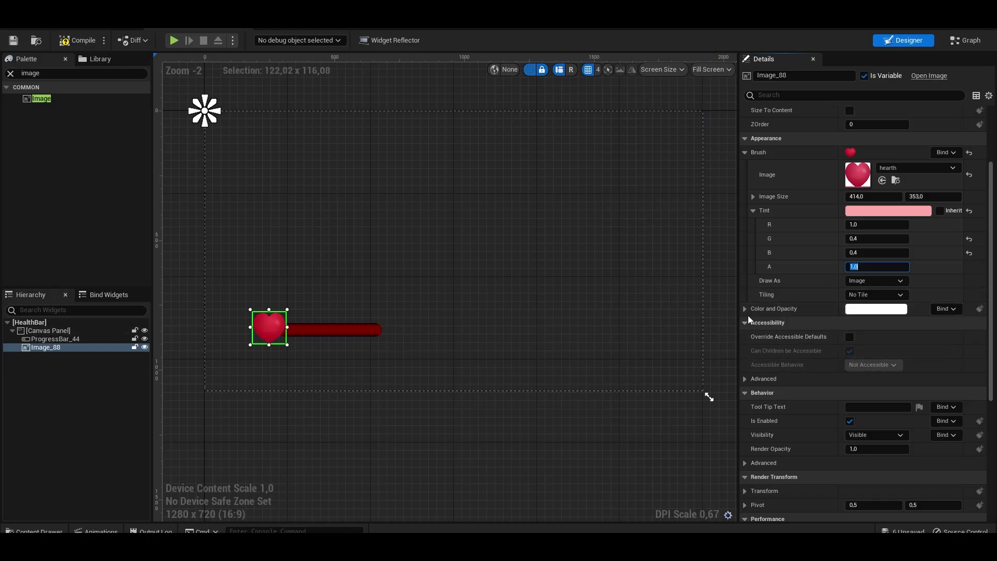
{"action": "key", "text": "F7"}
{"action": "left_click", "coordinate": [316, 230]}
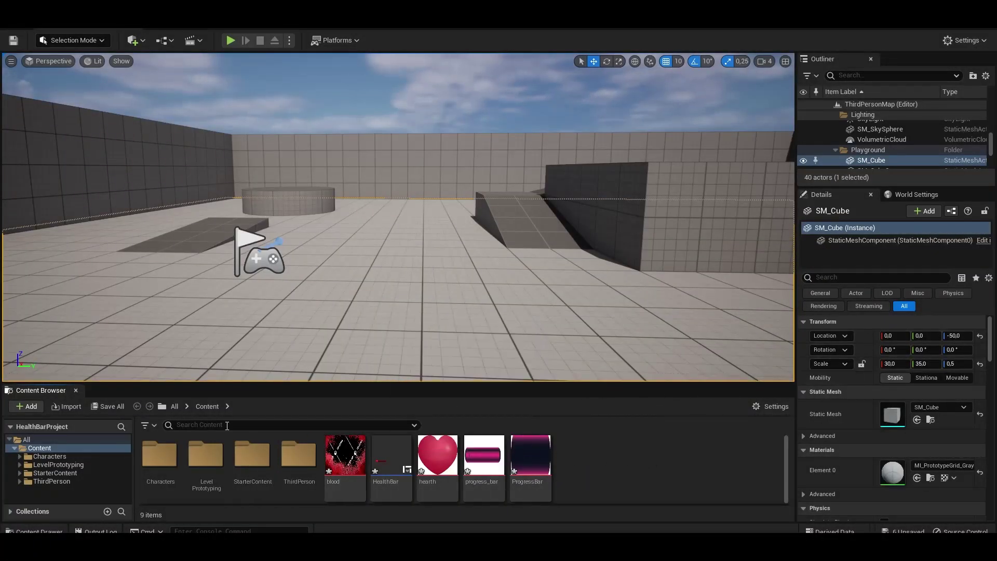
{"action": "left_click", "coordinate": [174, 406]}
{"action": "type", "text": "bp"}
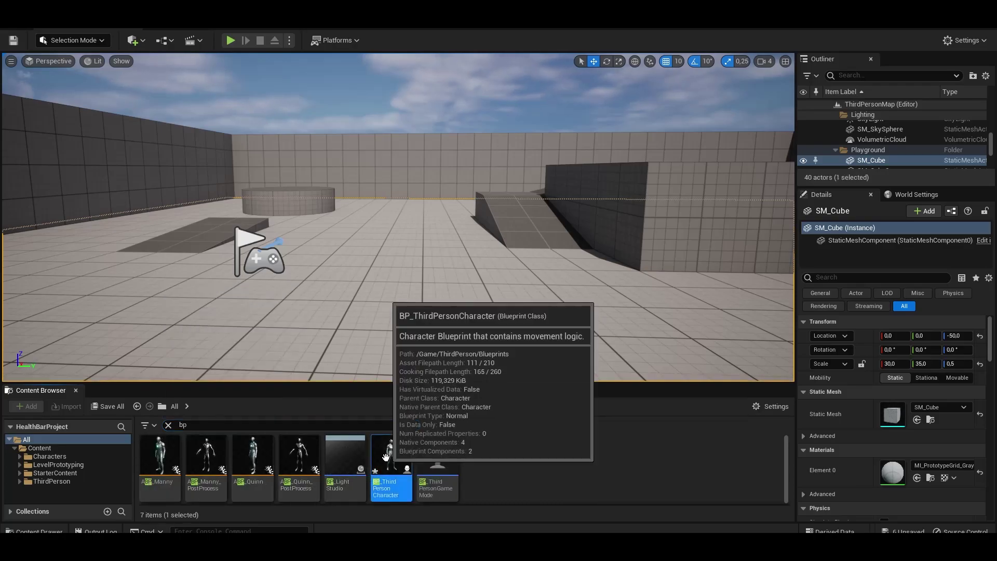
{"action": "double_click", "coordinate": [391, 457]}
Step: Add a Sequence node above the Add Input Mapping group, connected to Event BeginPlay's execution output
{"action": "scroll", "coordinate": [418, 251], "scroll_direction": "down", "scroll_amount": 3}
{"action": "scroll", "coordinate": [417, 250], "scroll_direction": "up", "scroll_amount": 3}
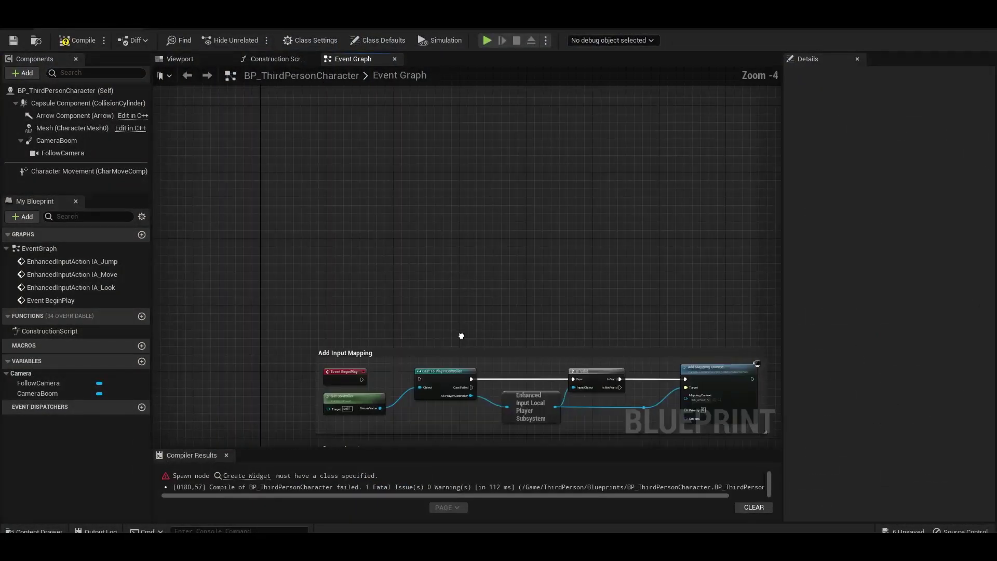
{"action": "left_click_drag", "start_coordinate": [413, 314], "coordinate": [462, 216]}
{"action": "type", "text": "sequen"}
{"action": "key", "text": "Return"}
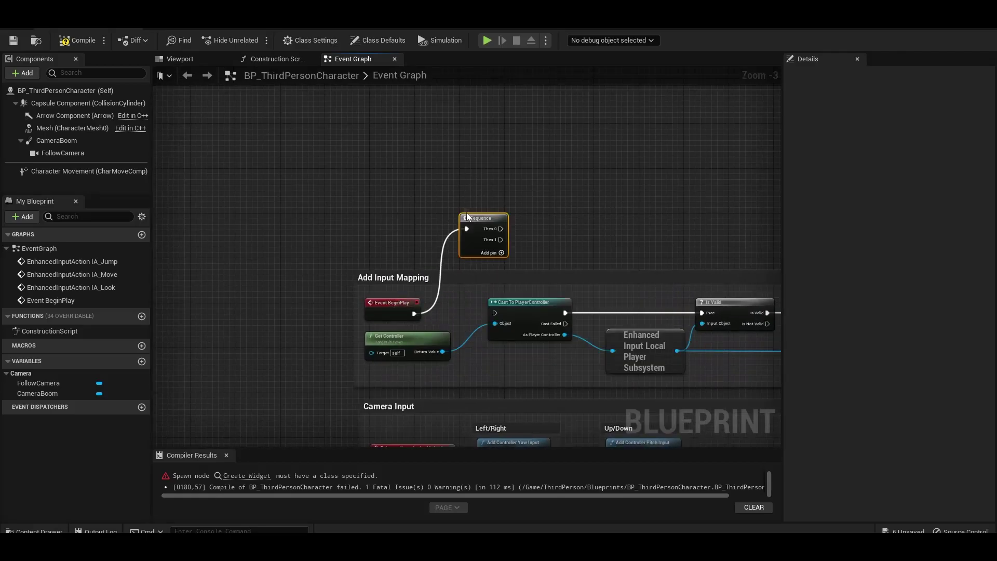
Step: Add a Create Widget node with the Health Bar class to the Sequence's Then 0 output, and an Add to Viewport node from its return value
{"action": "left_click_drag", "start_coordinate": [459, 198], "coordinate": [517, 198]}
{"action": "type", "text": "createwidget"}
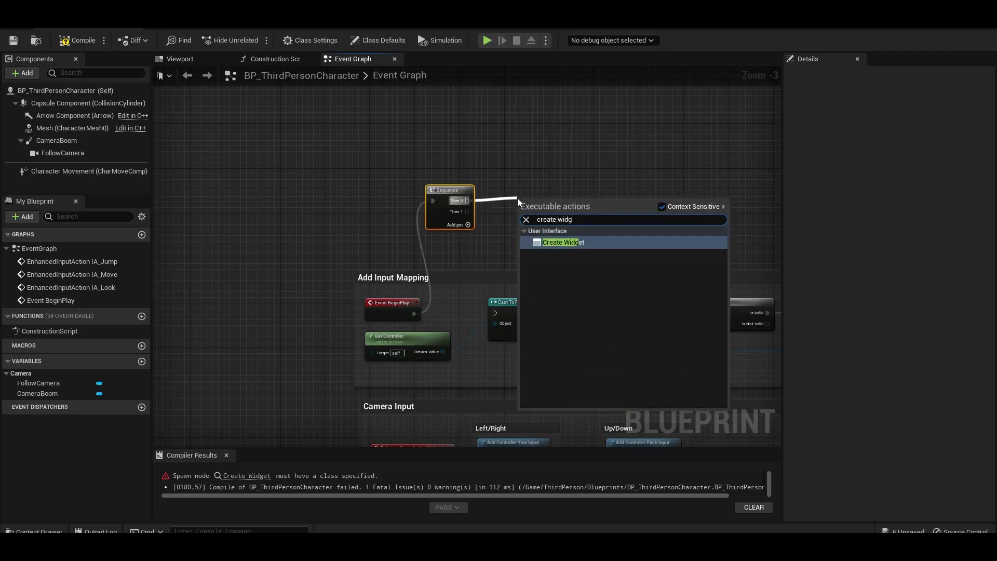
{"action": "key", "text": "Return"}
{"action": "right_click_drag", "start_coordinate": [591, 199], "coordinate": [531, 246]}
{"action": "left_click_drag", "start_coordinate": [531, 246], "coordinate": [625, 237]}
{"action": "type", "text": "add to"}
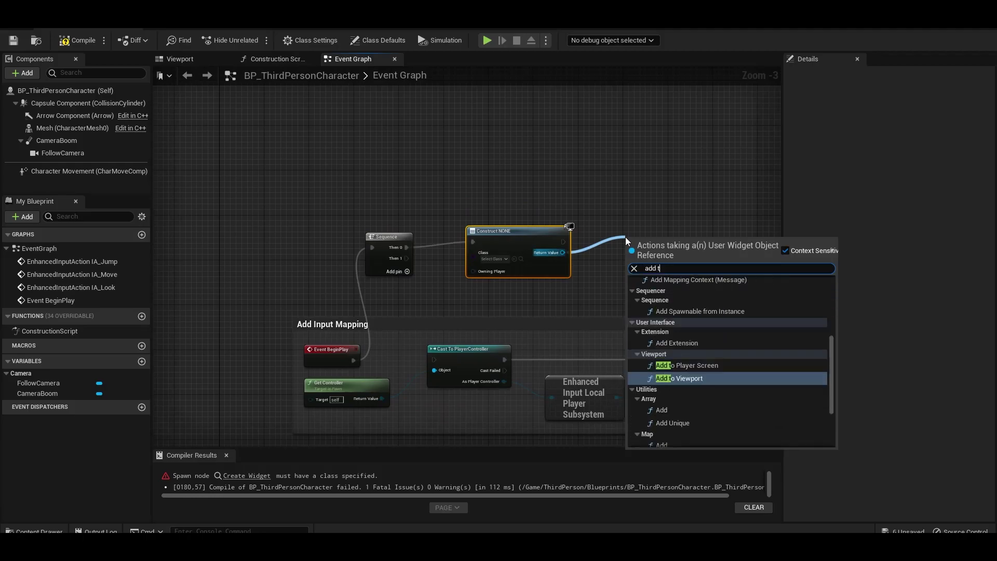
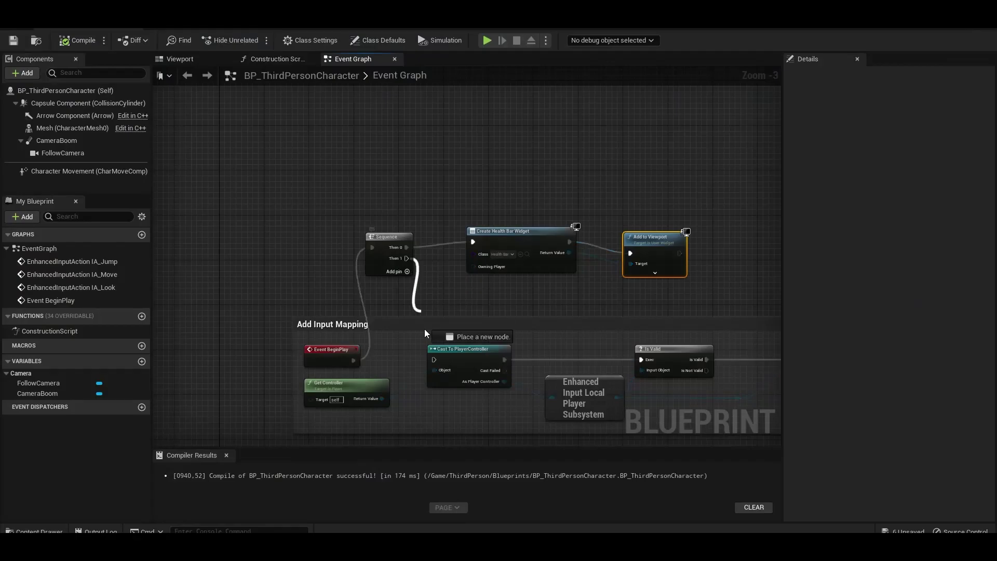
Step: Connect the Sequence's Then 1 output to the Cast To PlayerController node and compile the character blueprint
{"action": "left_click_drag", "start_coordinate": [438, 361], "coordinate": [435, 359]}
{"action": "key", "text": "F7"}
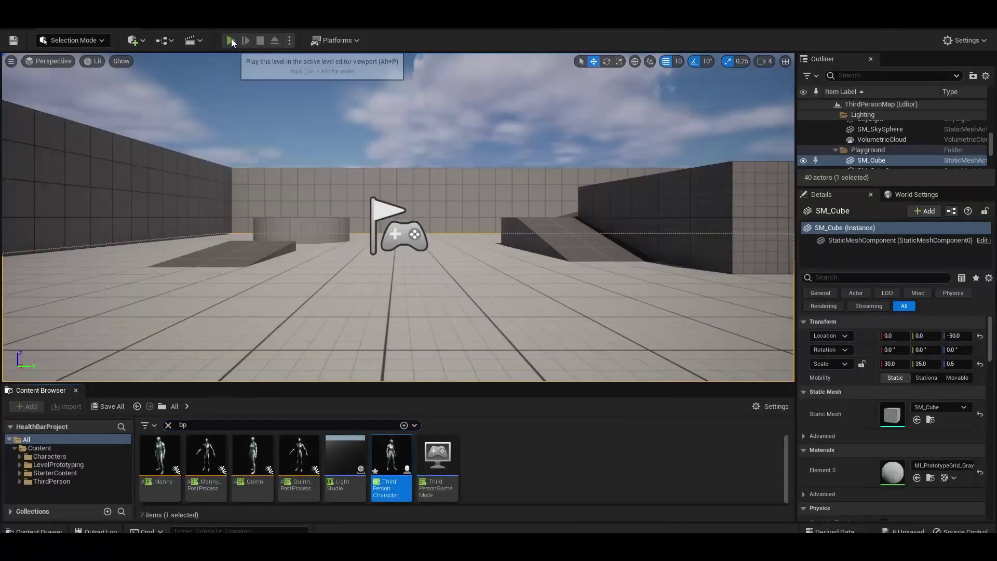
Step: Play the level, run and jump with the character to check the health bar on screen, and end the session
{"action": "left_click", "coordinate": [229, 40]}
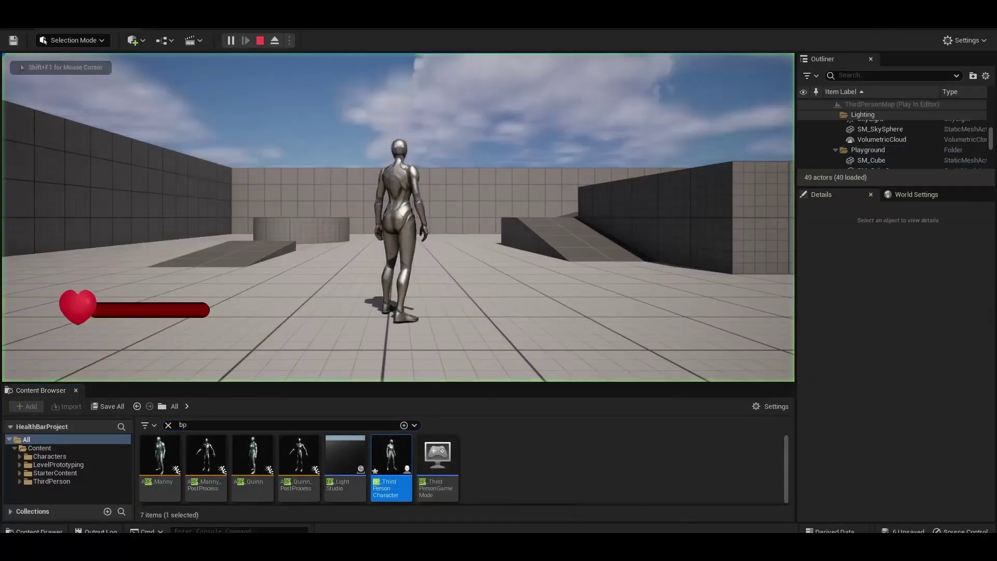
{"action": "key", "text": "w"}
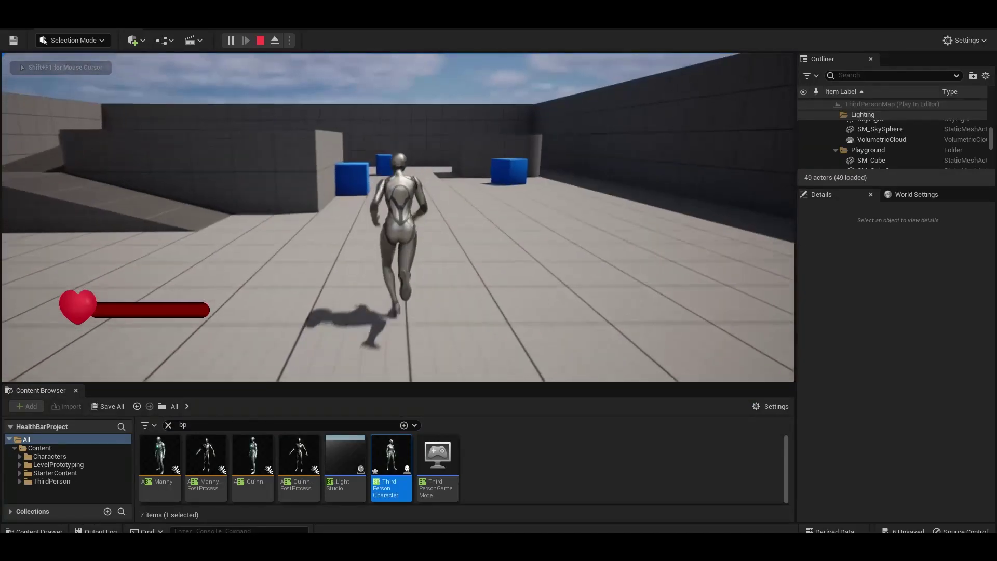
{"action": "key", "text": "space"}
{"action": "key", "text": "w"}
{"action": "key", "text": "shift+F1"}
{"action": "key", "text": "Escape"}
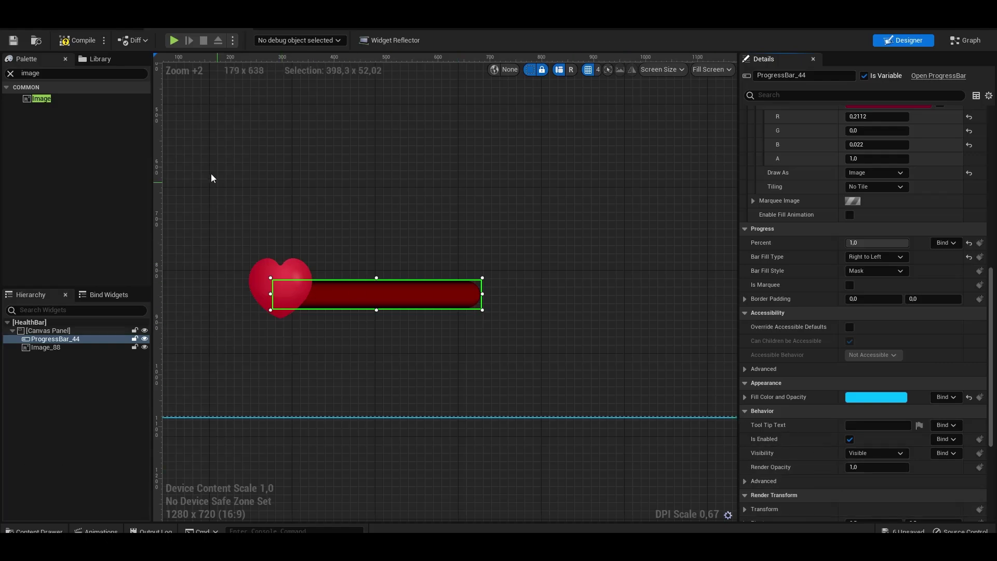
Step: Compile the HealthBar widget and play the level again to check how the heart sits against the bar
{"action": "left_click", "coordinate": [89, 44]}
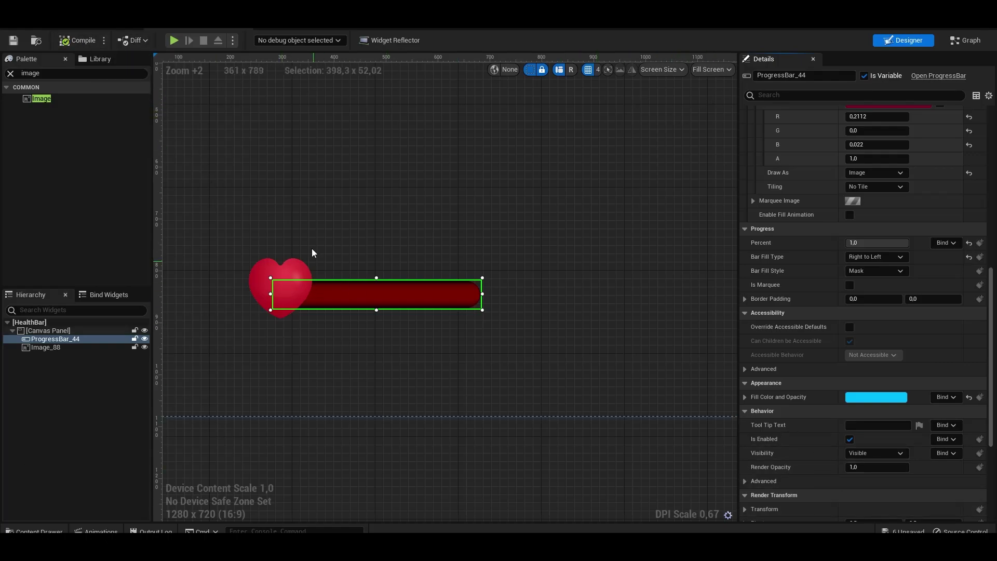
{"action": "left_click", "coordinate": [258, 276]}
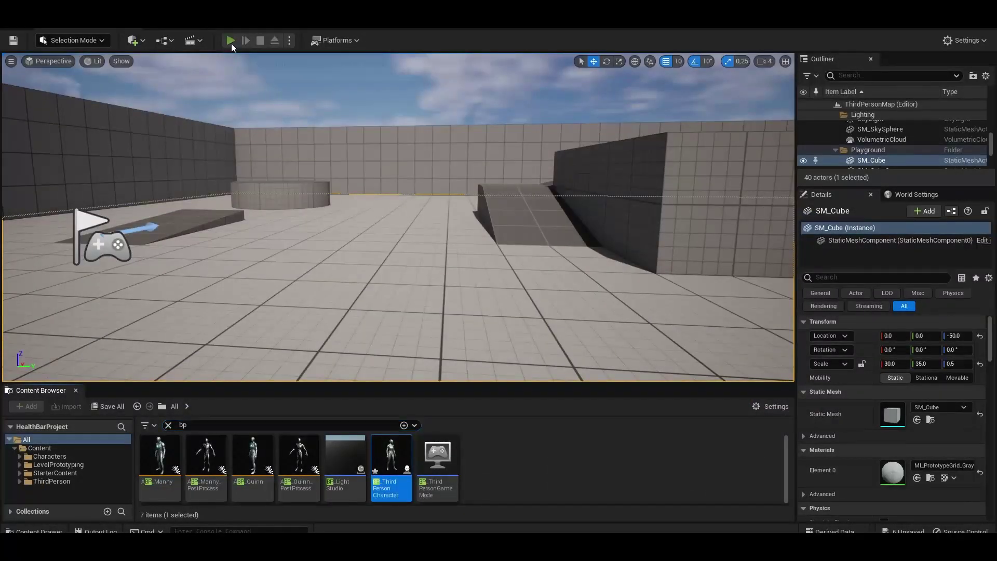
{"action": "left_click", "coordinate": [231, 41]}
{"action": "key", "text": "w"}
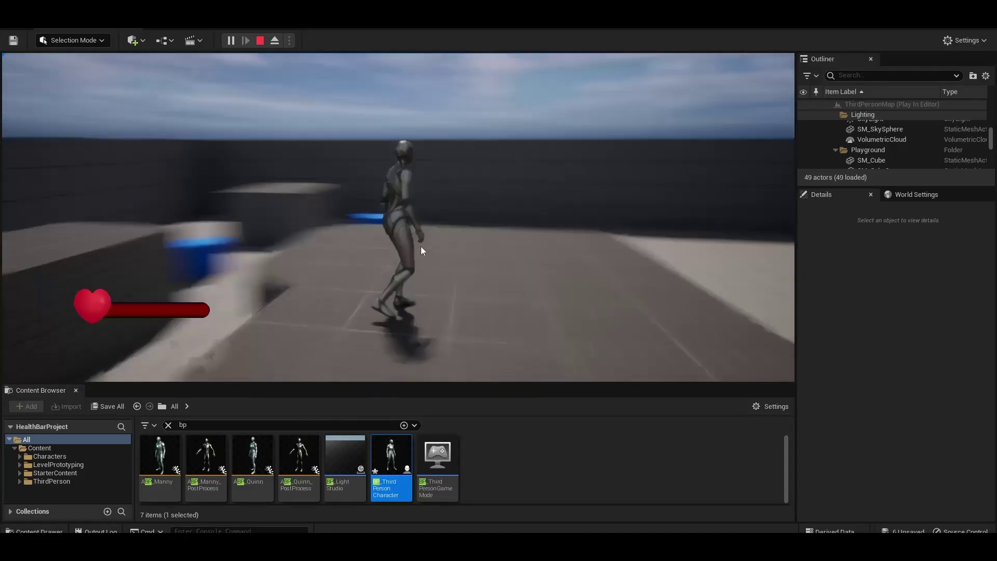
{"action": "key", "text": "Escape"}
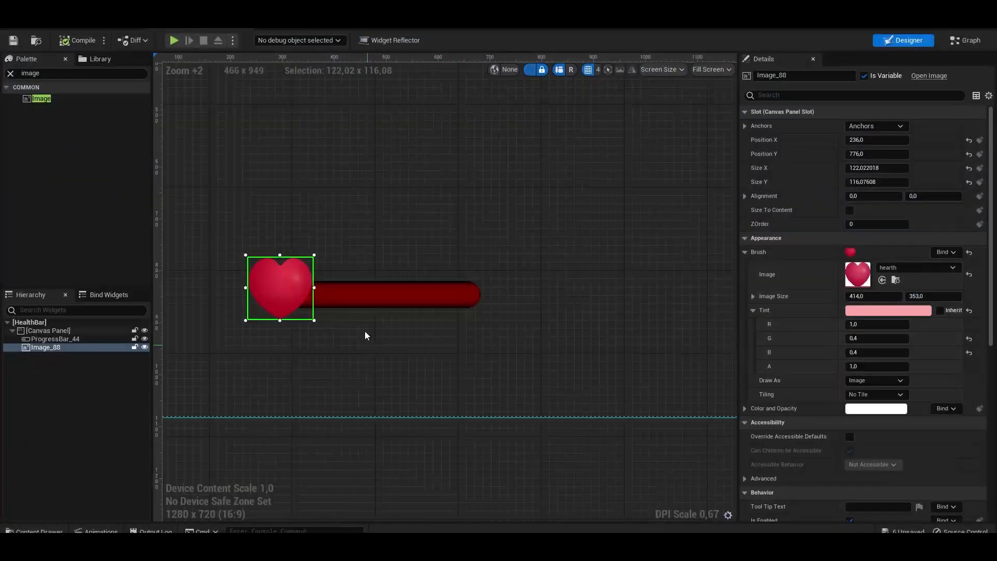
Step: Nudge the heart image slightly to the right and down in the HealthBar widget, against the start of the progress bar
{"action": "left_click", "coordinate": [364, 287]}
{"action": "left_click", "coordinate": [322, 208]}
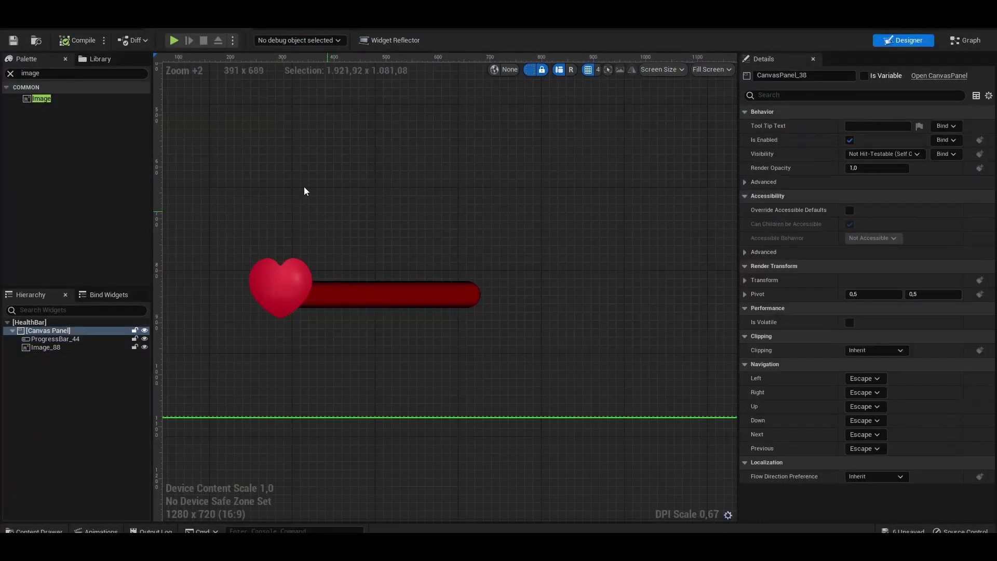
{"action": "left_click", "coordinate": [275, 288]}
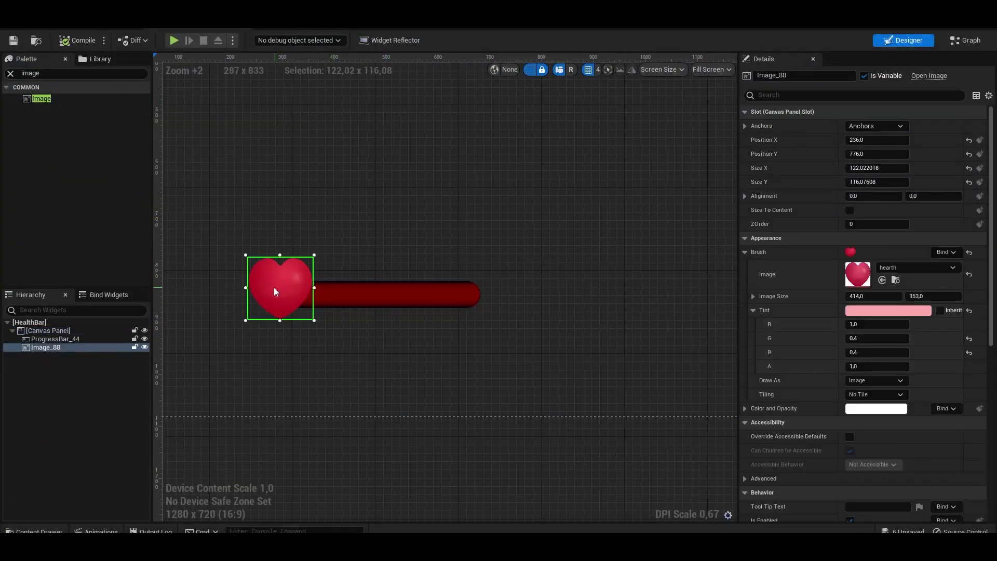
{"action": "left_click_drag", "start_coordinate": [276, 287], "coordinate": [277, 291]}
{"action": "left_click", "coordinate": [659, 242]}
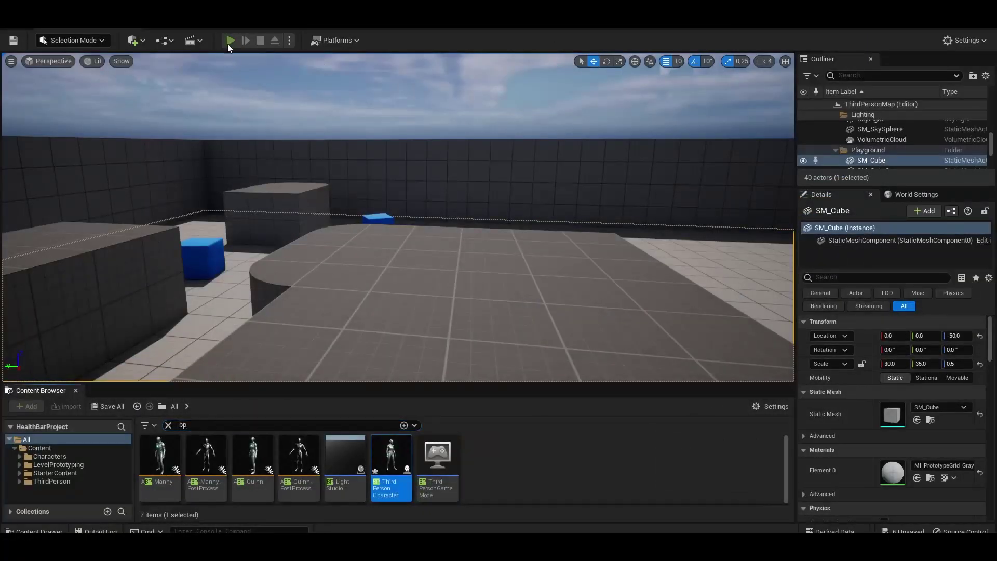
Step: Test-play the level to check the heart image's new position, then stop playing
{"action": "left_click", "coordinate": [230, 41]}
{"action": "key", "text": "w"}
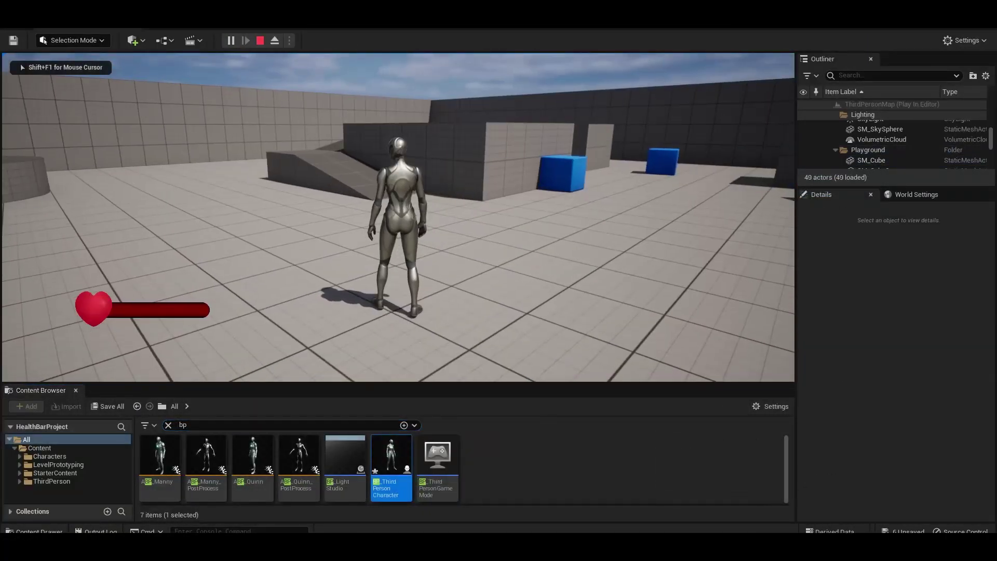
{"action": "key", "text": "Escape"}
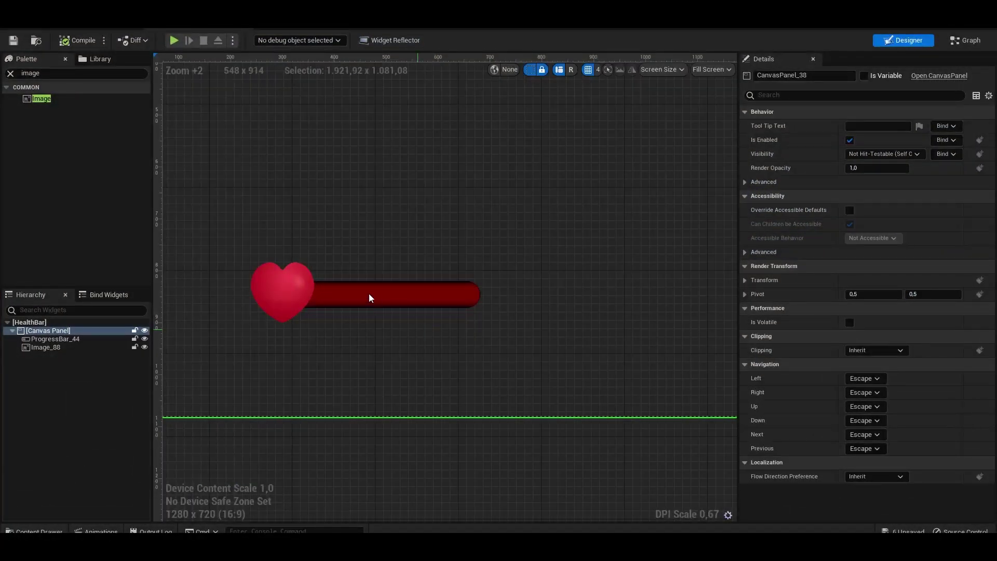
Step: Move the progress bar slightly to the right and down, to about position X 320, Y 824
{"action": "left_click", "coordinate": [290, 287]}
{"action": "left_click", "coordinate": [345, 292]}
{"action": "mouse_move", "coordinate": [344, 297]}
{"action": "left_mouse_down"}
{"action": "mouse_move", "coordinate": [378, 303]}
{"action": "mouse_move", "coordinate": [360, 300]}
{"action": "left_mouse_up"}
{"action": "left_click", "coordinate": [362, 261]}
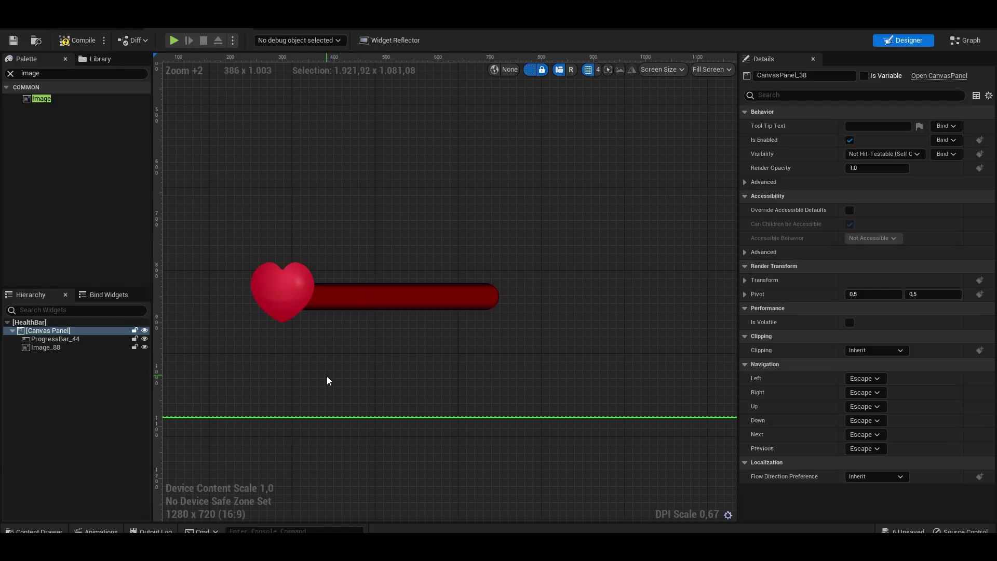
{"action": "scroll", "coordinate": [289, 240], "scroll_direction": "down", "scroll_amount": 2}
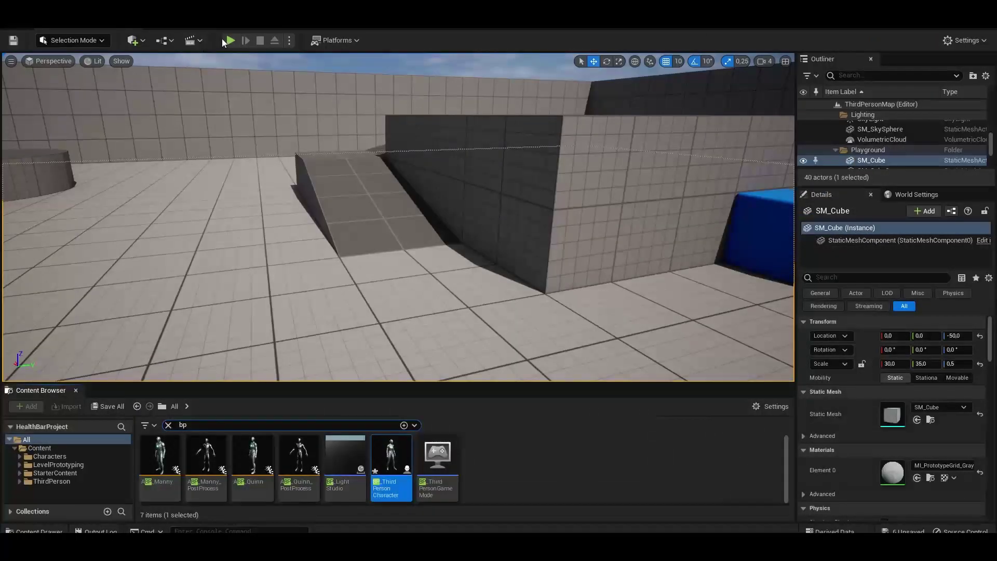
Step: Play the level and run around with the character to check the repositioned progress bar, then stop playing
{"action": "key", "text": "alt+p"}
{"action": "key", "text": "w"}
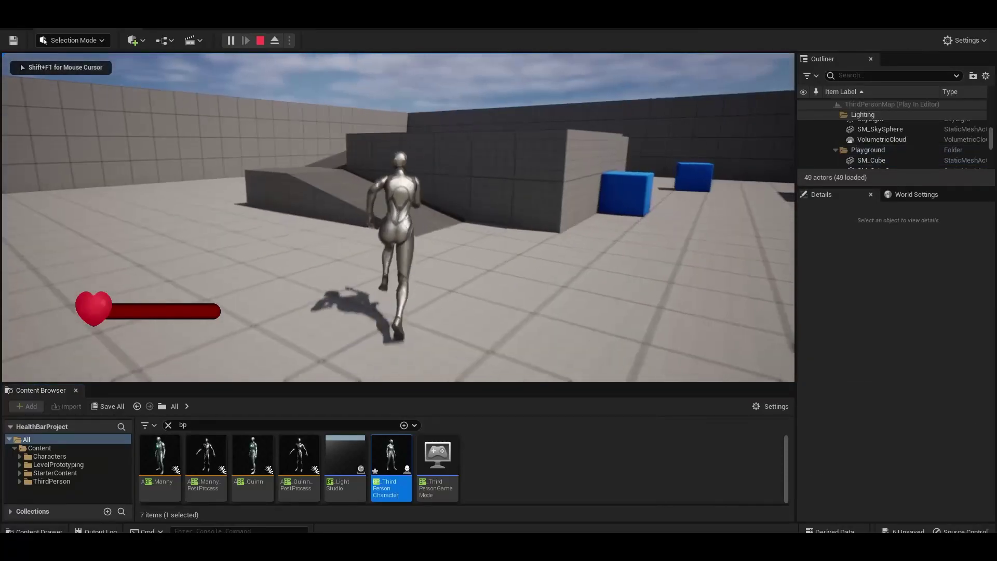
{"action": "key", "text": "w"}
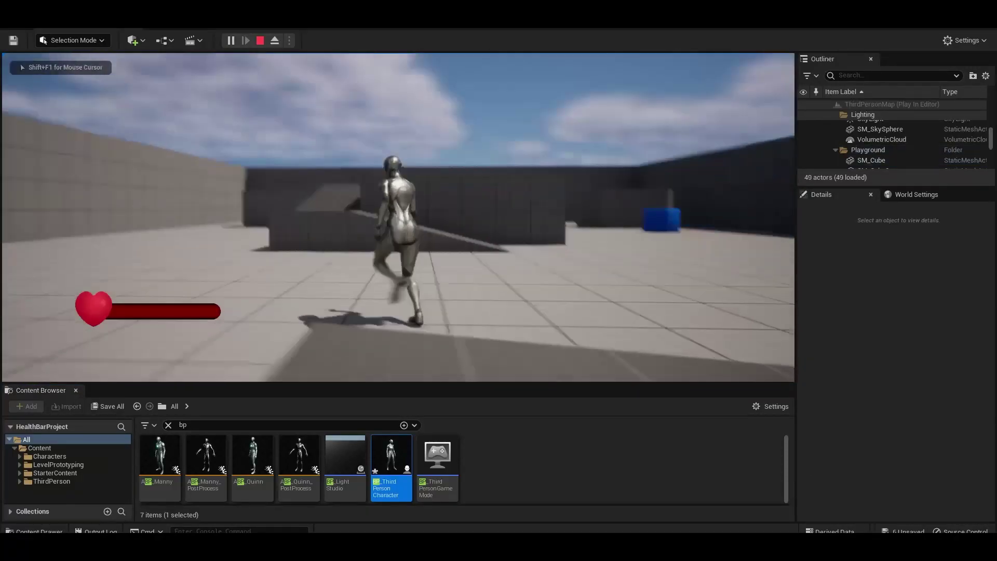
{"action": "key", "text": "w"}
{"action": "key", "text": "Escape"}
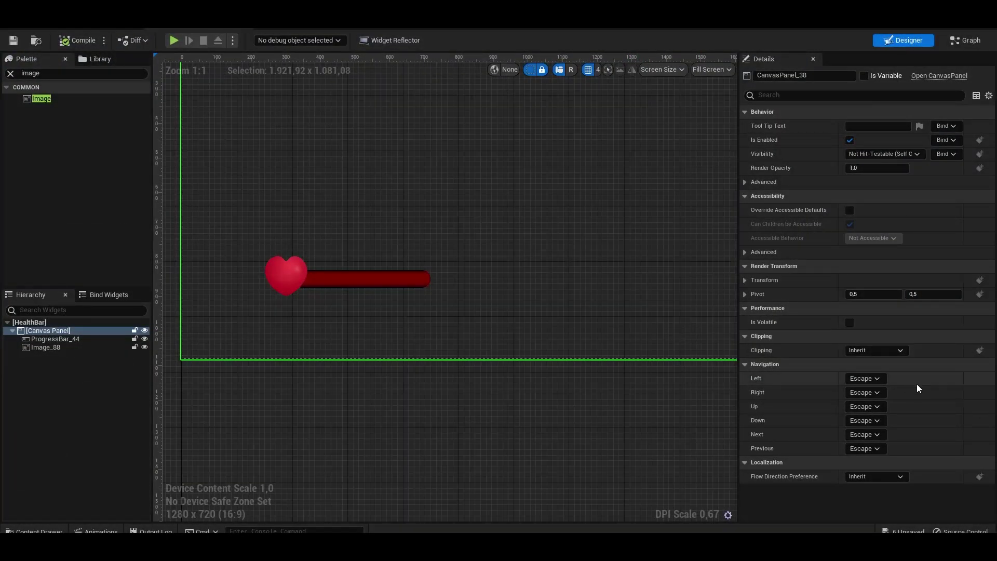
Step: Select the progress bar in the HealthBar widget and go to its Progress percent setting
{"action": "left_click", "coordinate": [367, 287]}
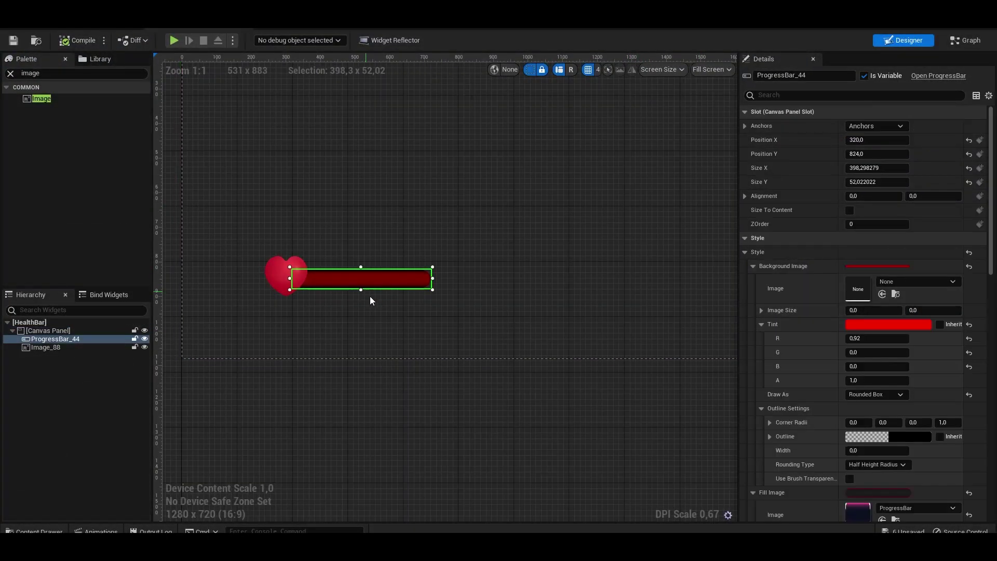
{"action": "scroll", "coordinate": [884, 388], "scroll_direction": "down", "scroll_amount": 1}
{"action": "scroll", "coordinate": [908, 391], "scroll_direction": "down", "scroll_amount": 5}
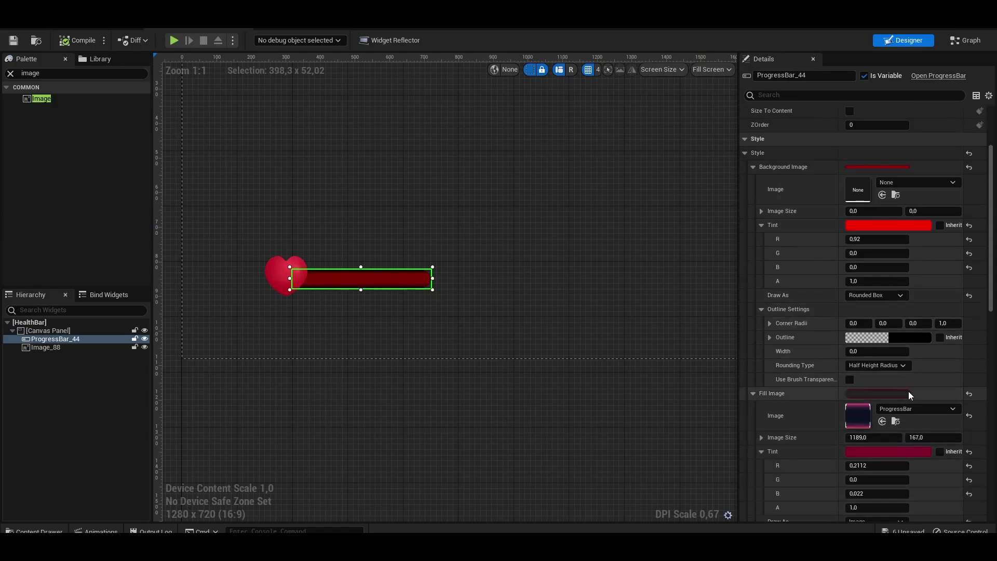
{"action": "scroll", "coordinate": [915, 427], "scroll_direction": "down", "scroll_amount": 3}
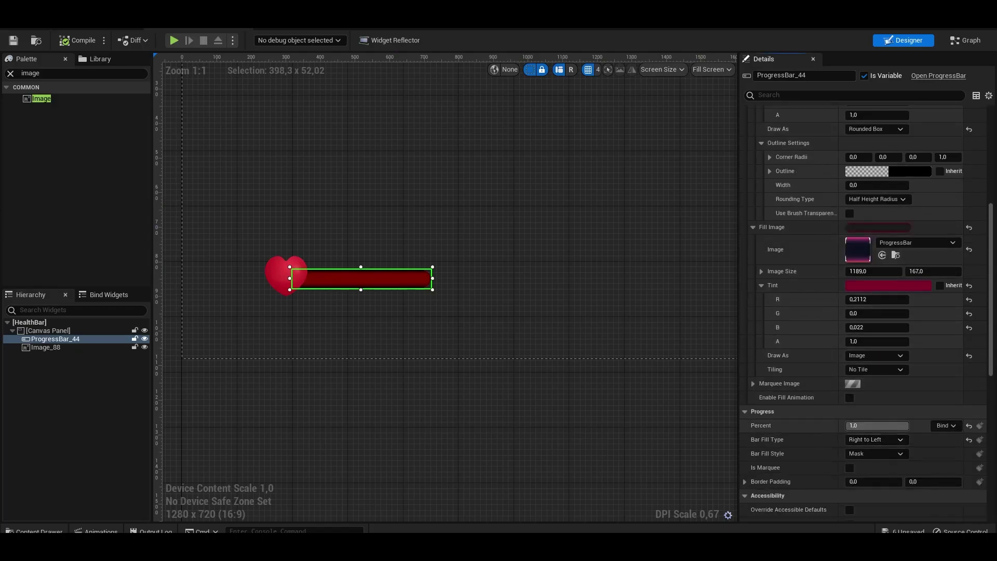